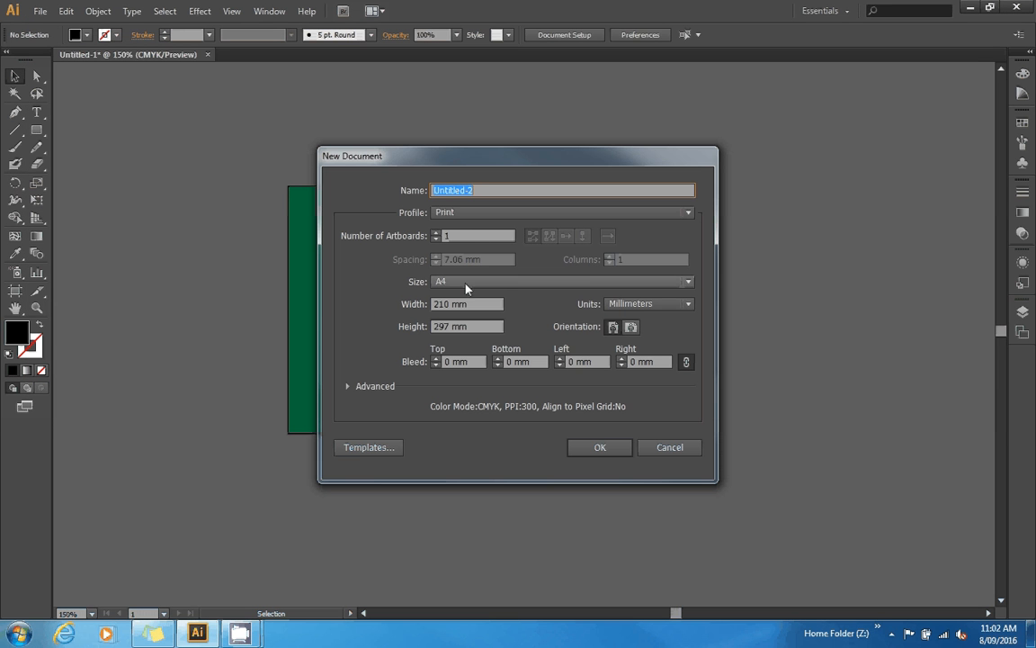
Create a new A4 print document and draw a rectangle about 182 mm by 93 mm across the upper half of the page.
{"action": "left_click", "coordinate": [605, 448]}
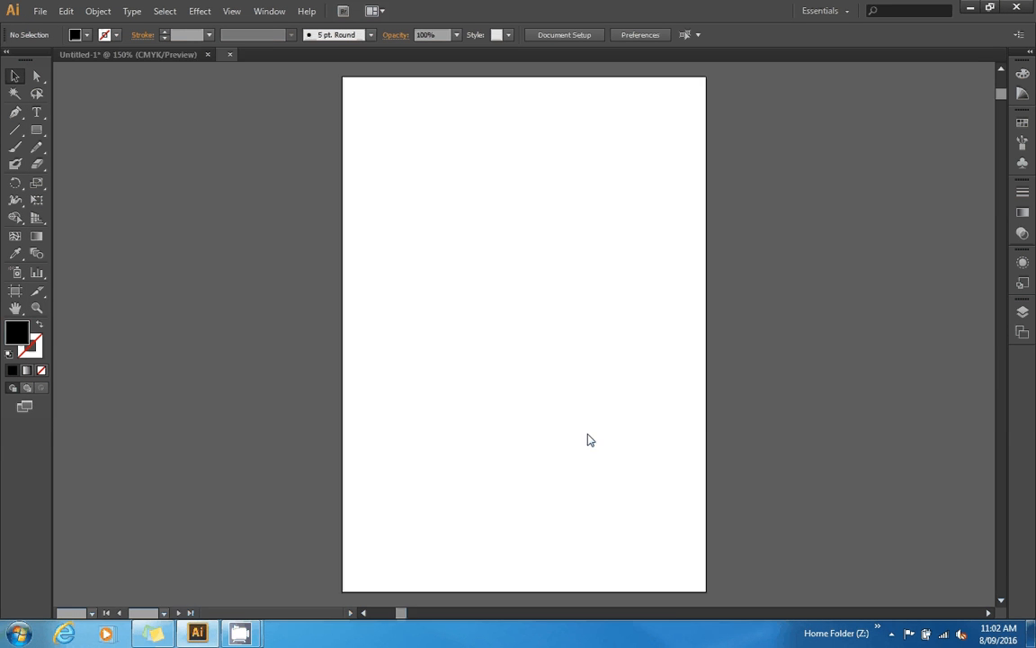
{"action": "left_click", "coordinate": [36, 129]}
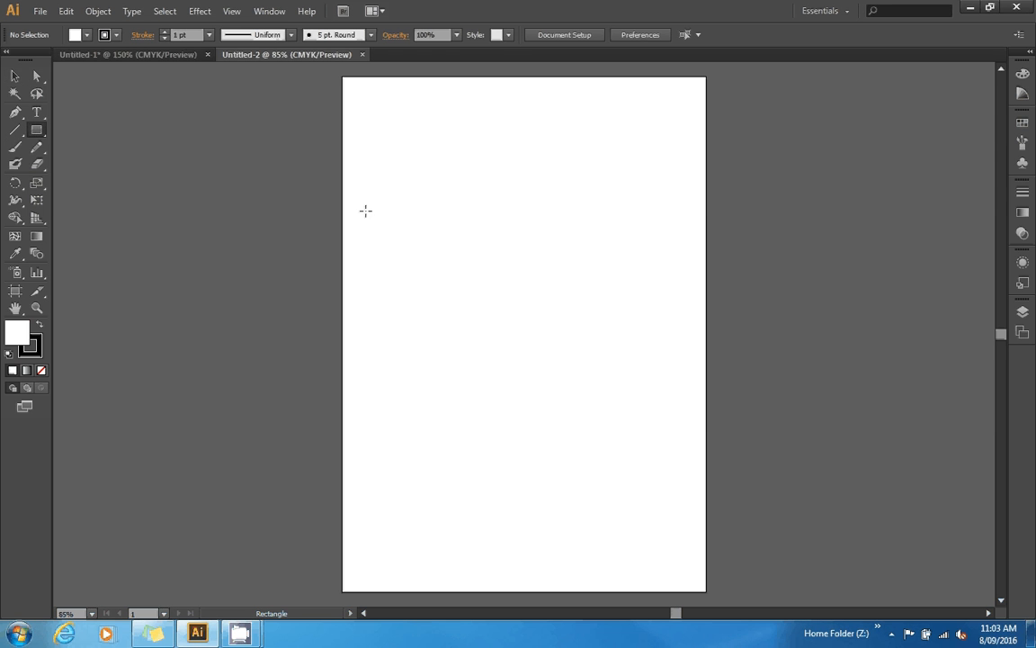
{"action": "left_click_drag", "start_coordinate": [365, 207], "coordinate": [680, 367]}
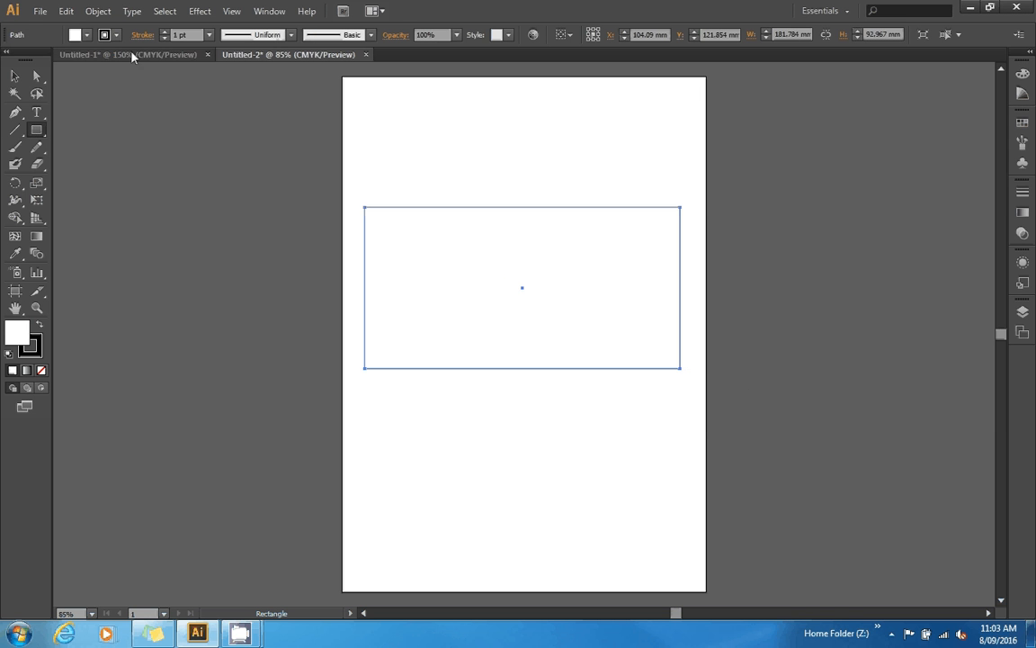
Fill the rectangle with the bright blue swatch.
{"action": "left_click", "coordinate": [84, 36]}
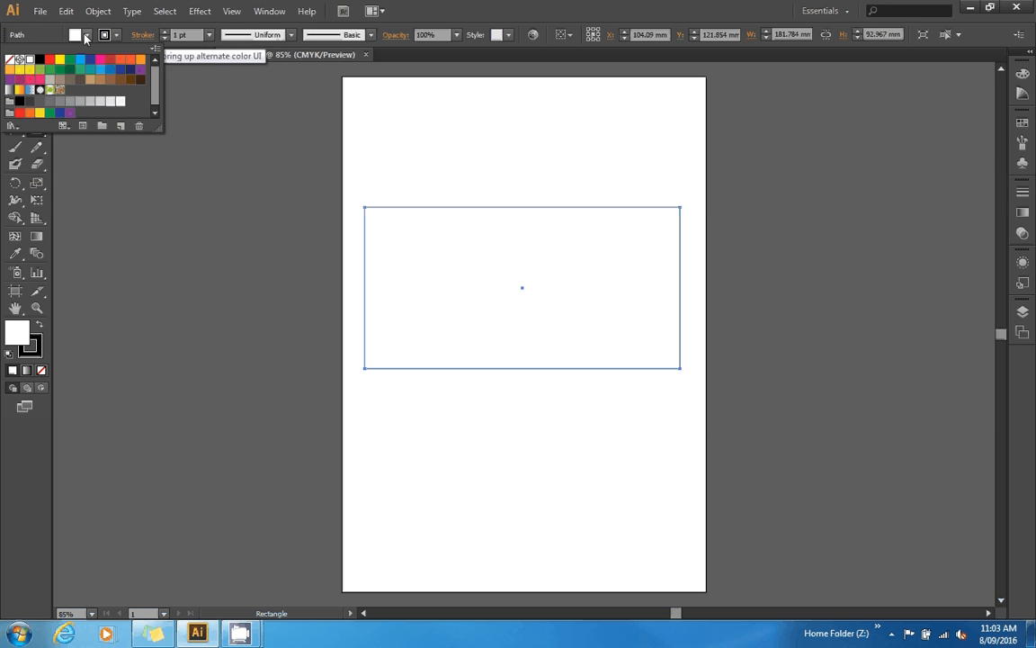
{"action": "left_click", "coordinate": [61, 72]}
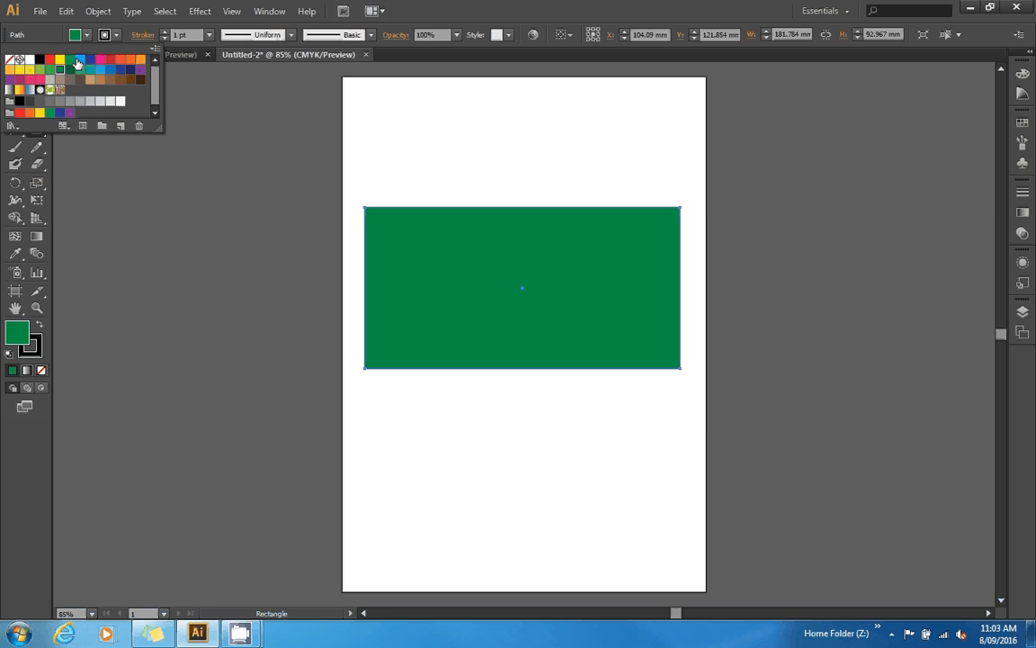
{"action": "left_click", "coordinate": [80, 61]}
{"action": "left_click", "coordinate": [71, 61]}
{"action": "left_click", "coordinate": [81, 61]}
{"action": "left_click", "coordinate": [228, 223]}
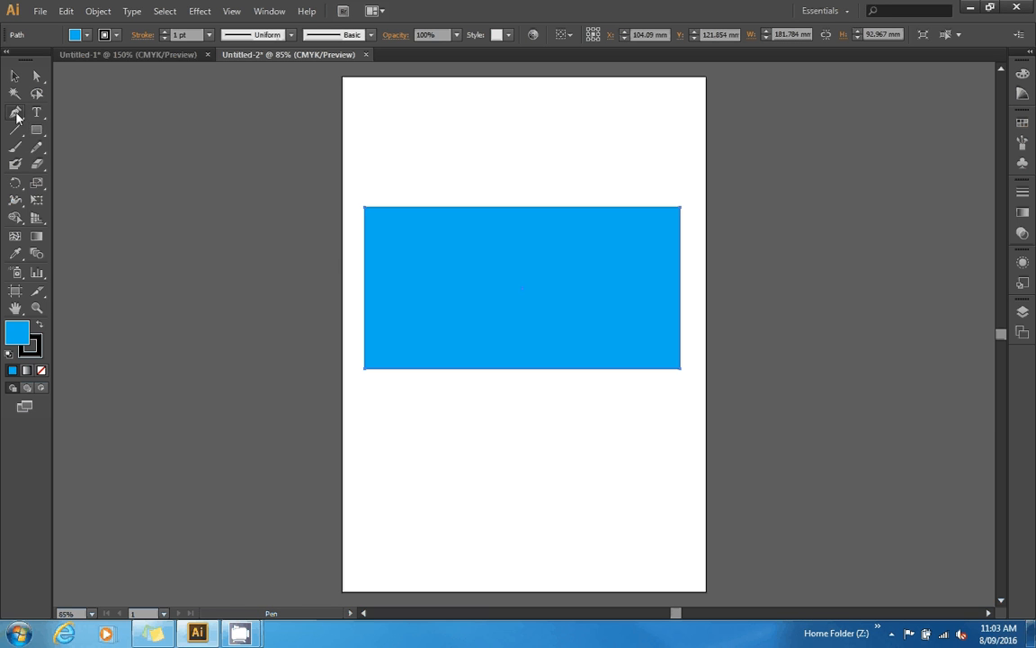
Draw a closed narrow shape with a straight left edge and curved right side inside the rectangle using the Pen tool.
{"action": "left_click_drag", "start_coordinate": [15, 111], "coordinate": [63, 109]}
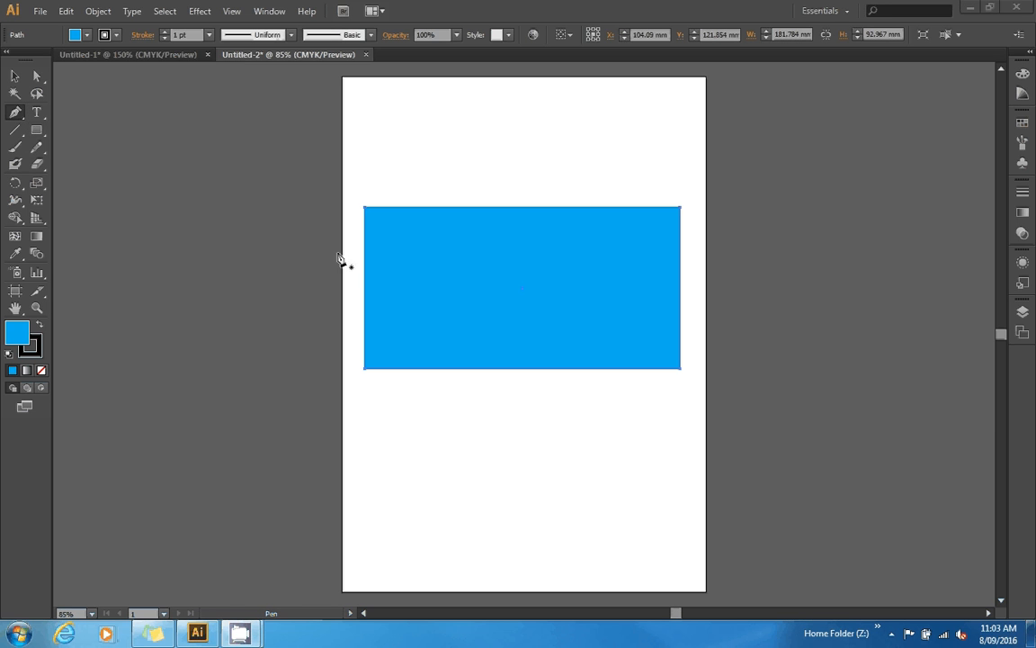
{"action": "left_click", "coordinate": [453, 312]}
{"action": "left_click", "coordinate": [453, 246]}
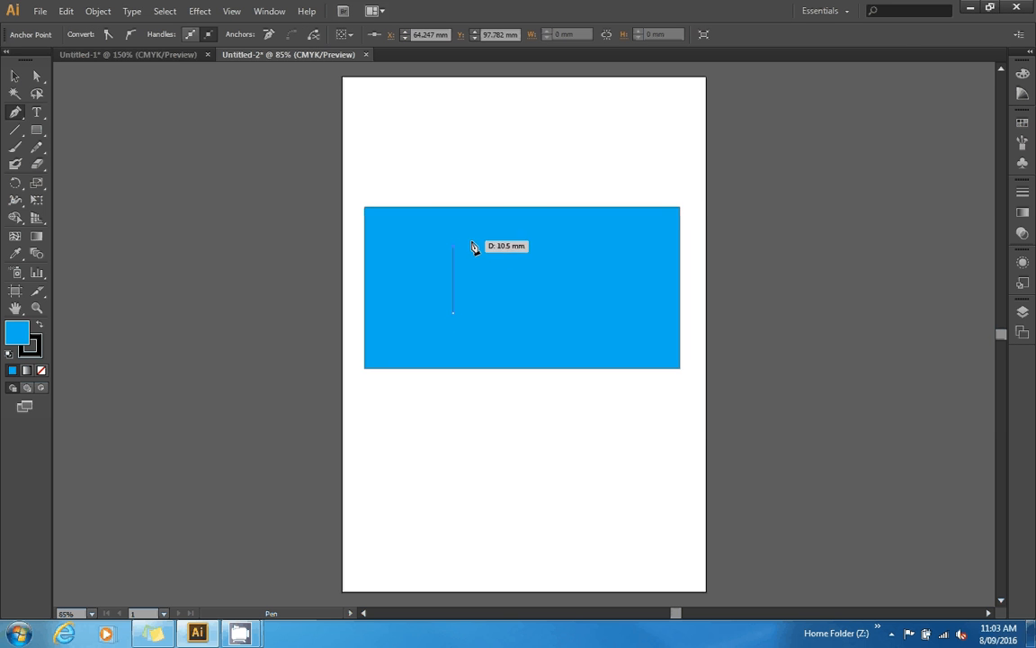
{"action": "left_click_drag", "start_coordinate": [476, 248], "coordinate": [474, 285]}
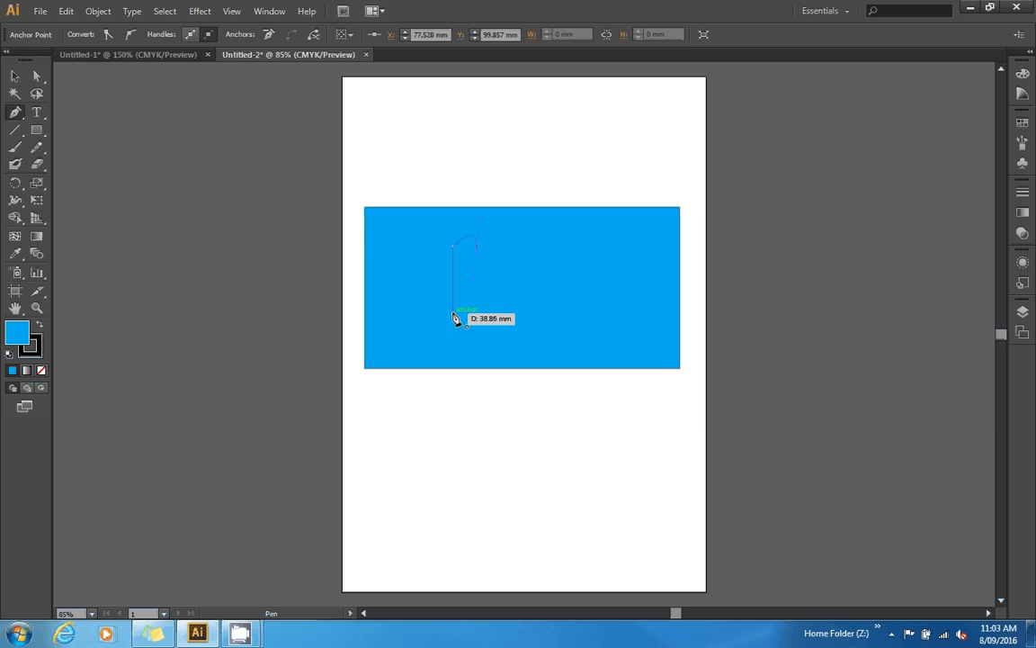
{"action": "left_click", "coordinate": [454, 314]}
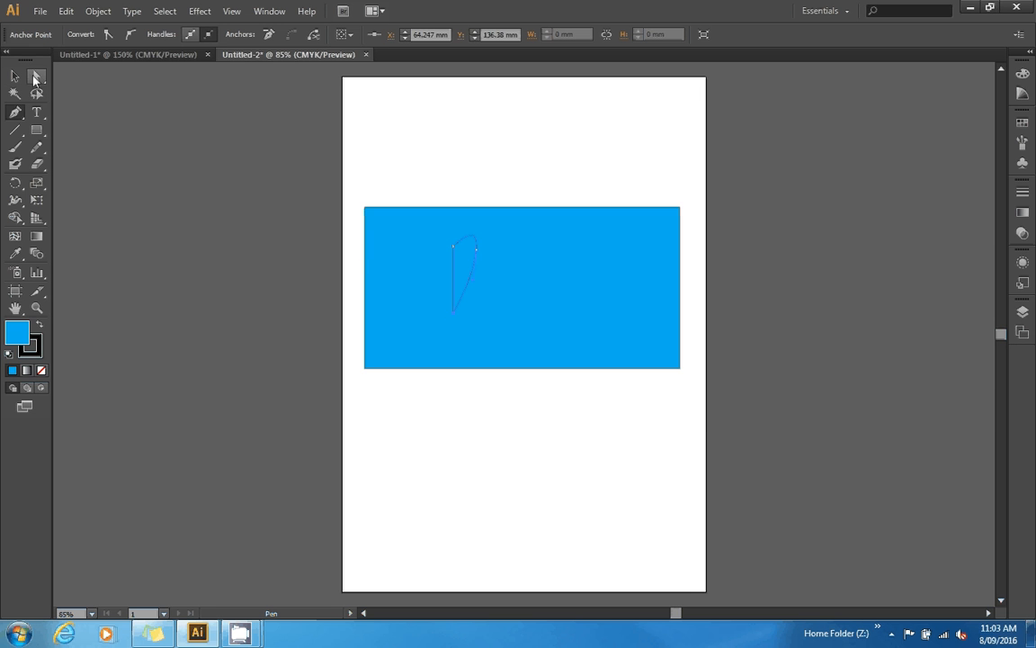
Reshape the pen-drawn shape's curve to make it about 15 mm by 47 mm, and move it to the rectangle's right half.
{"action": "left_click", "coordinate": [34, 78]}
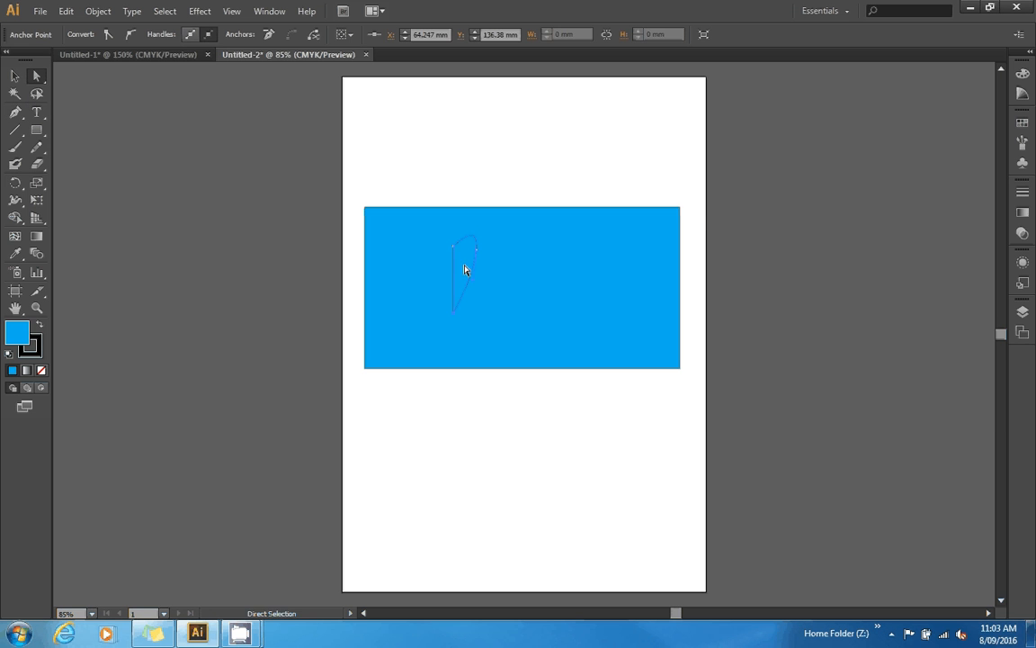
{"action": "mouse_move", "coordinate": [471, 235]}
{"action": "left_mouse_down"}
{"action": "mouse_move", "coordinate": [474, 224]}
{"action": "mouse_move", "coordinate": [479, 268]}
{"action": "mouse_move", "coordinate": [483, 231]}
{"action": "left_mouse_up"}
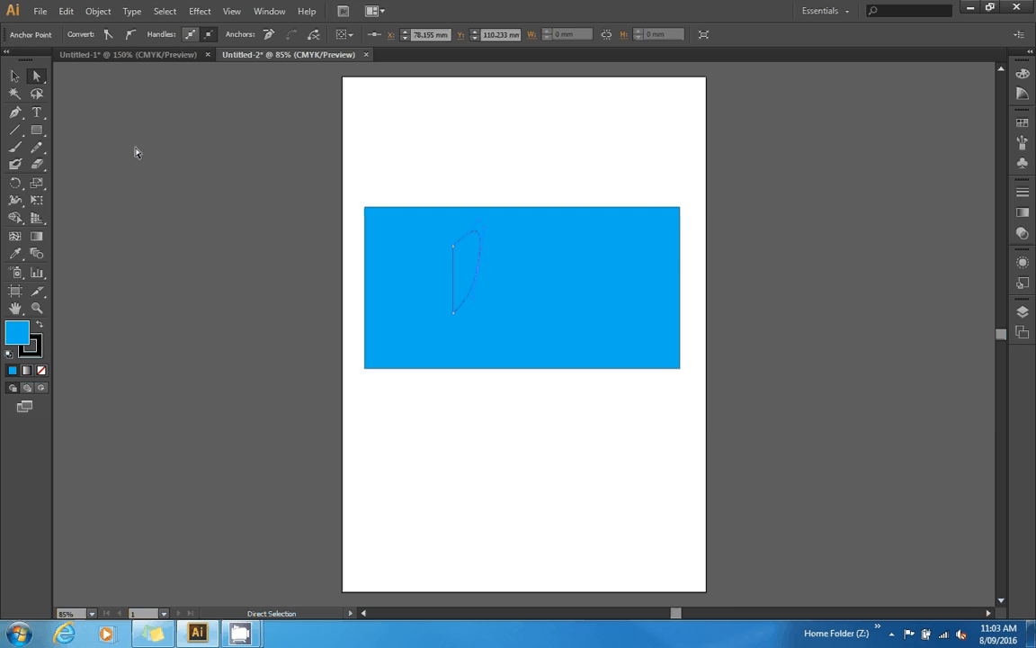
{"action": "left_click", "coordinate": [14, 76]}
{"action": "left_click_drag", "start_coordinate": [470, 271], "coordinate": [570, 276]}
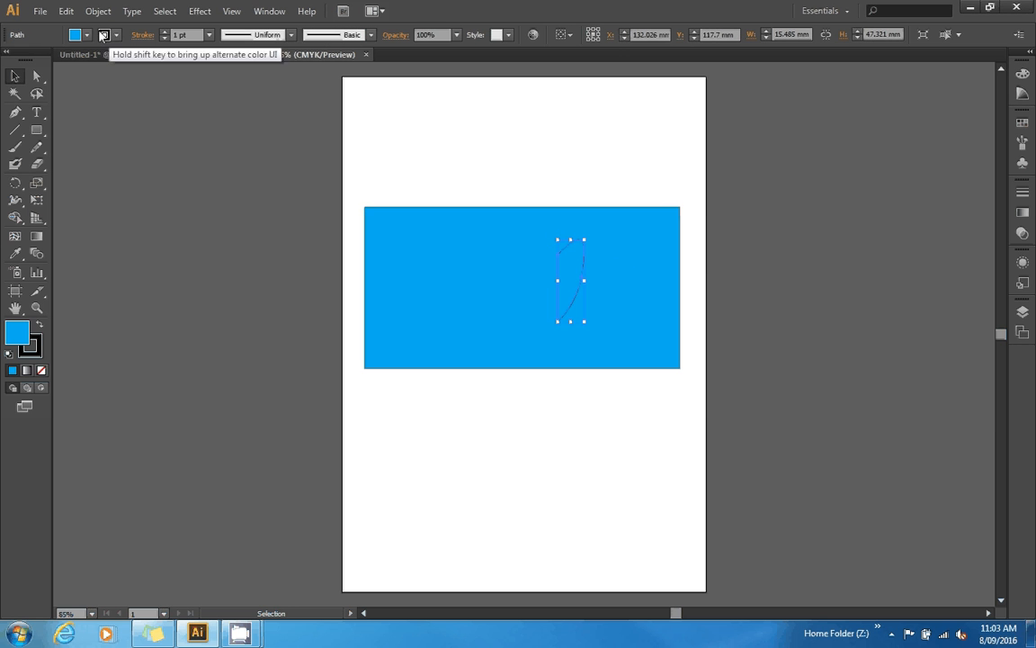
Fill the pen-drawn shape with a dark navy blue swatch.
{"action": "left_click", "coordinate": [103, 35]}
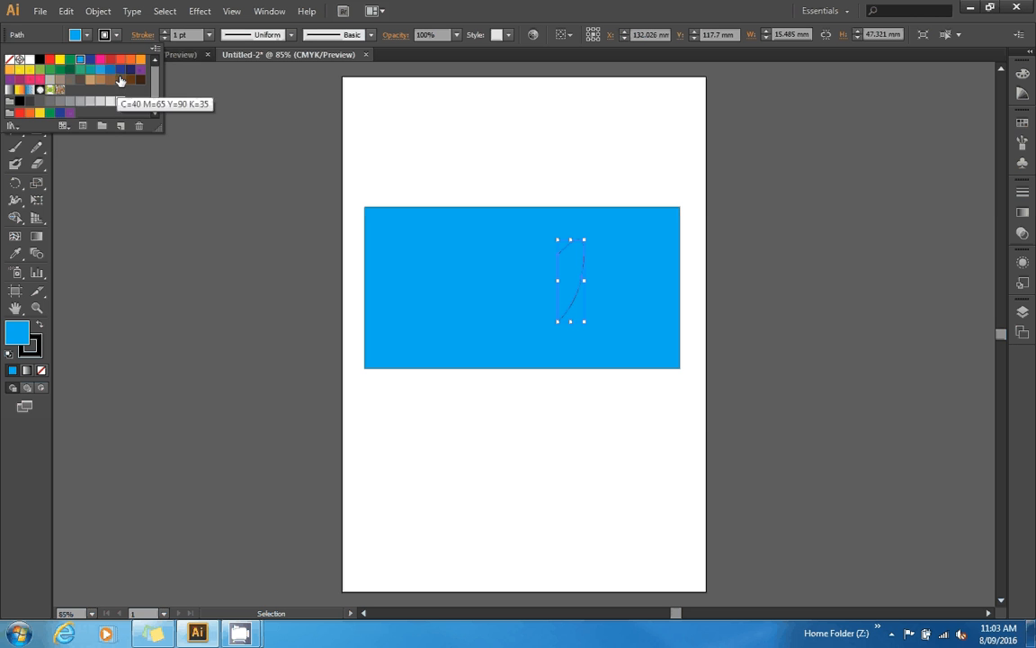
{"action": "left_click", "coordinate": [120, 70]}
{"action": "left_click", "coordinate": [510, 169]}
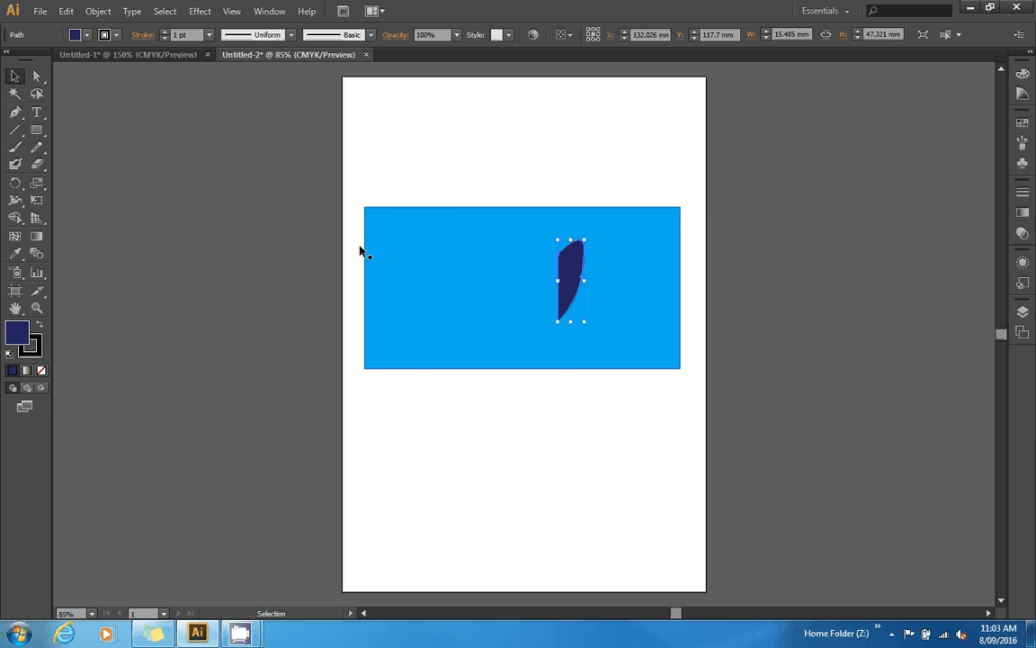
Create a reflected copy of the dark blue shape about the vertical axis.
{"action": "left_click", "coordinate": [106, 13]}
{"action": "mouse_move", "coordinate": [144, 28]}
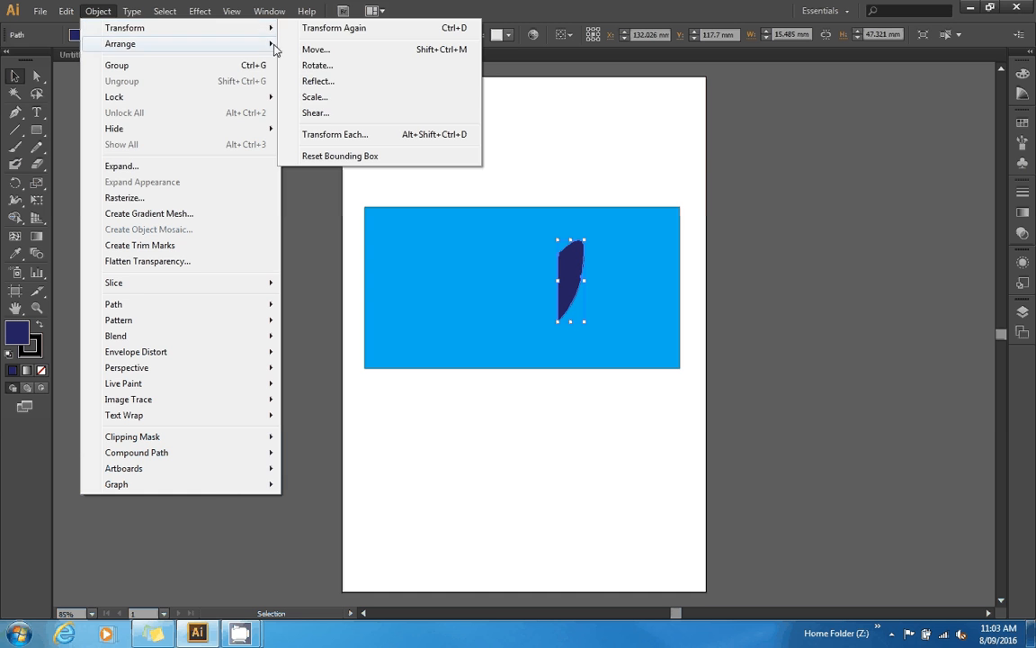
{"action": "left_click", "coordinate": [313, 81]}
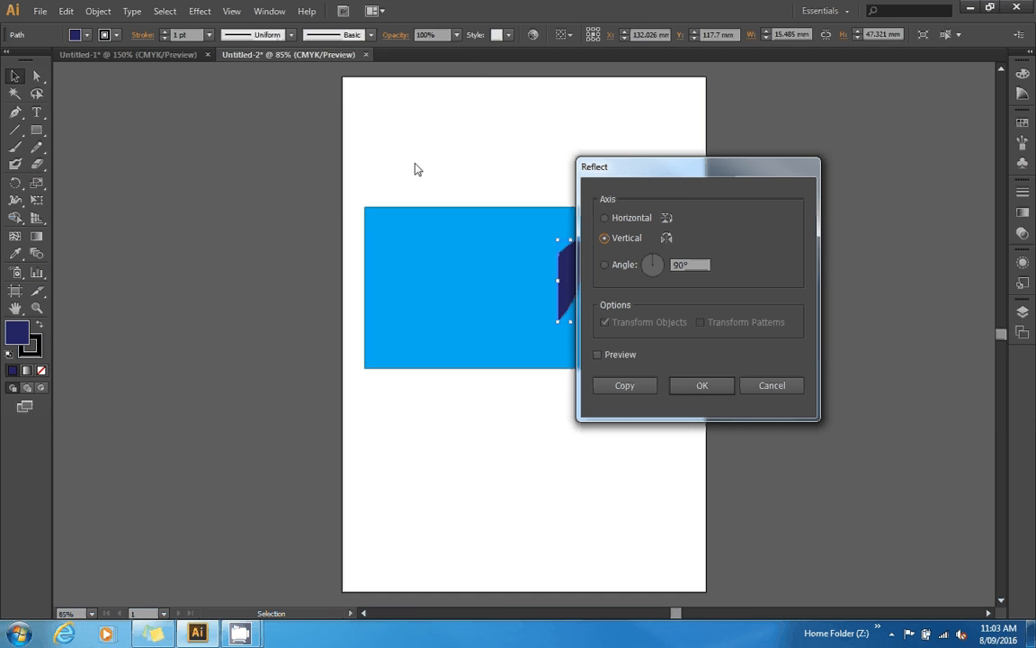
{"action": "left_click", "coordinate": [629, 359]}
{"action": "left_click", "coordinate": [624, 385]}
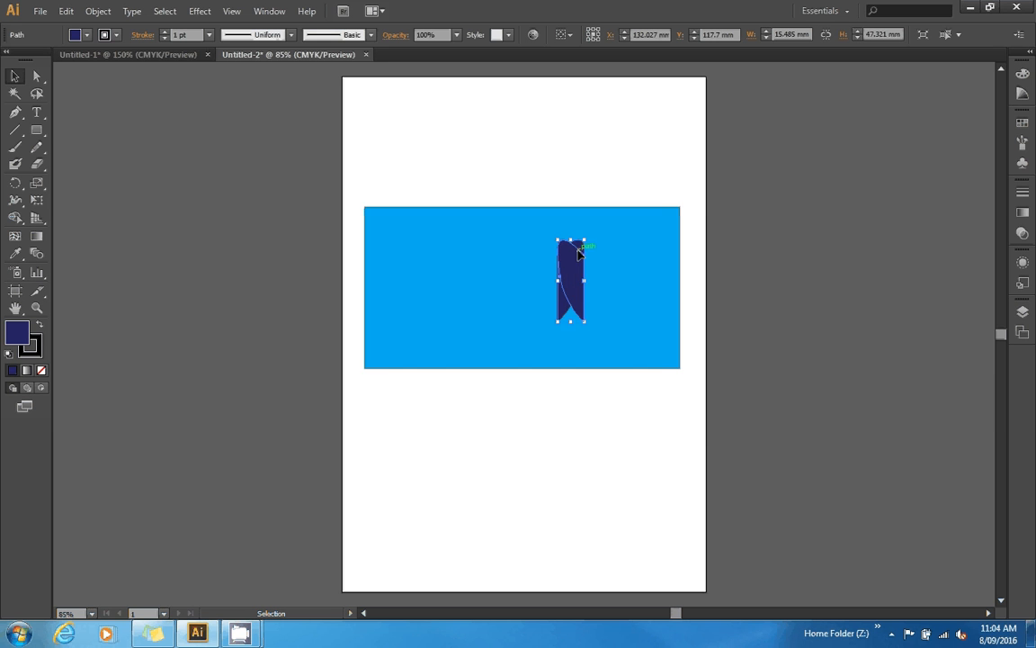
Move the mirrored dark shapes apart so their straight edges face each other across a gap, and select both.
{"action": "left_click", "coordinate": [18, 79]}
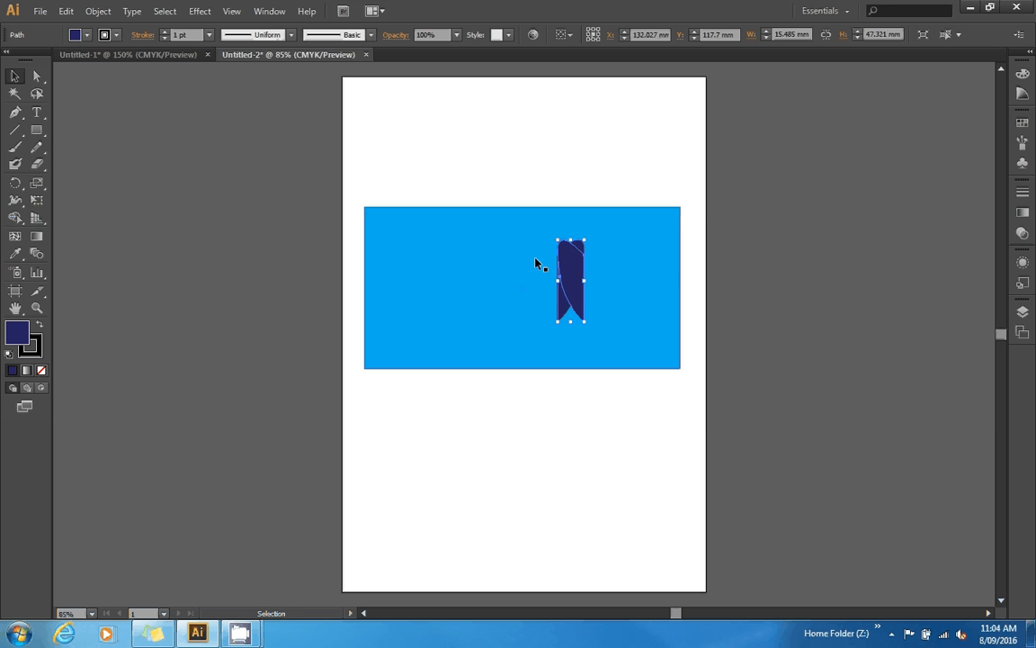
{"action": "mouse_move", "coordinate": [578, 277]}
{"action": "left_mouse_down"}
{"action": "mouse_move", "coordinate": [494, 282]}
{"action": "mouse_move", "coordinate": [571, 282]}
{"action": "mouse_move", "coordinate": [562, 282]}
{"action": "left_mouse_up"}
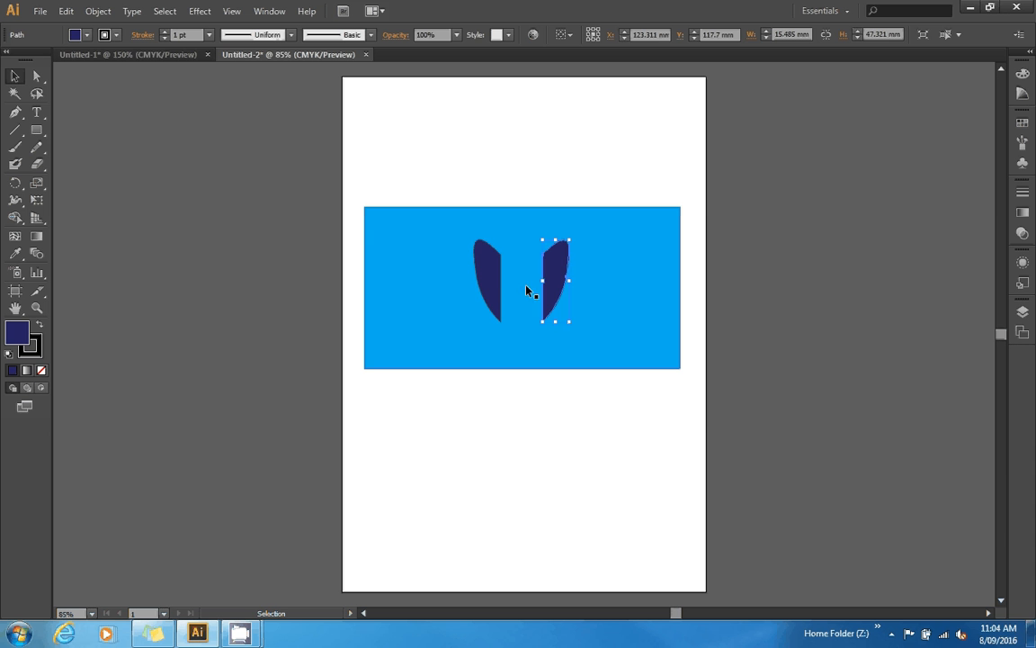
{"action": "left_click", "coordinate": [487, 274], "text": "shift"}
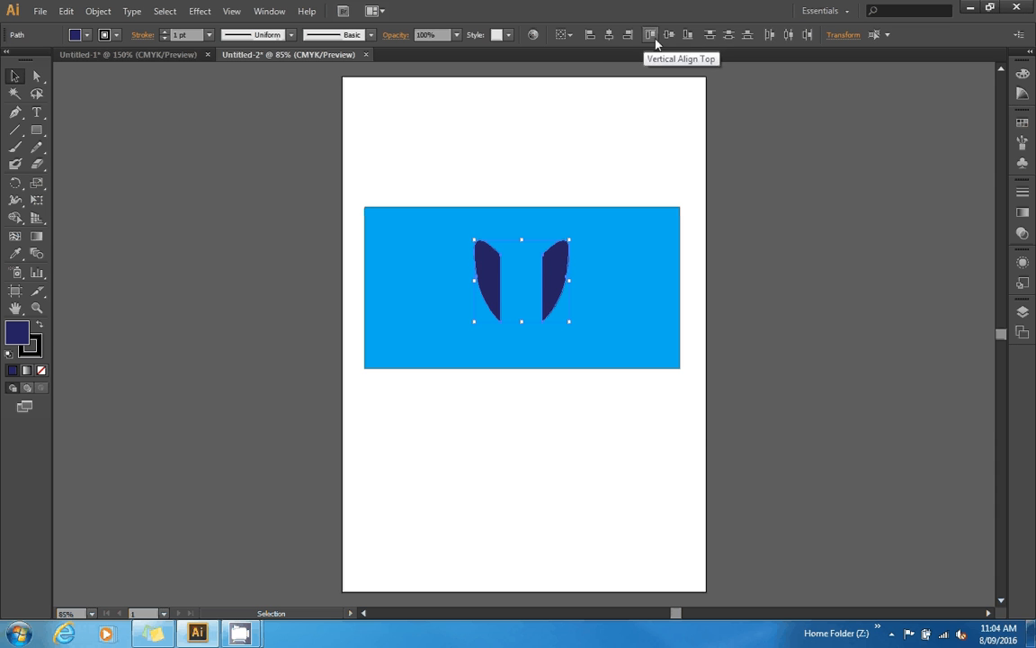
Try aligning the two dark shapes by their horizontal centres and by their right edges, undoing each attempt.
{"action": "left_click", "coordinate": [607, 38]}
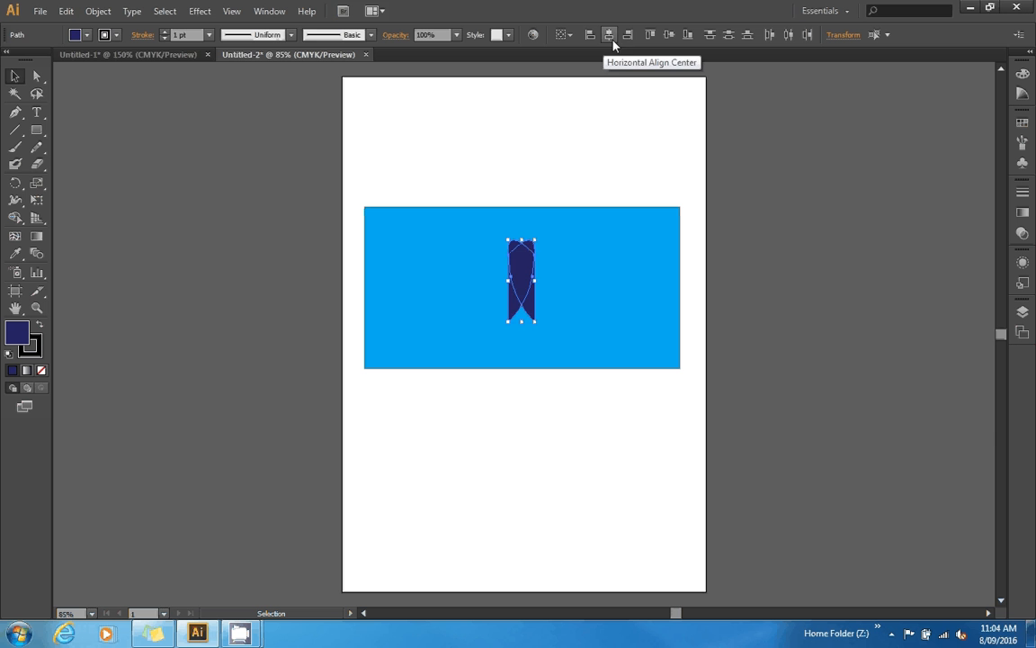
{"action": "key", "text": "ctrl+z"}
{"action": "left_click", "coordinate": [628, 34]}
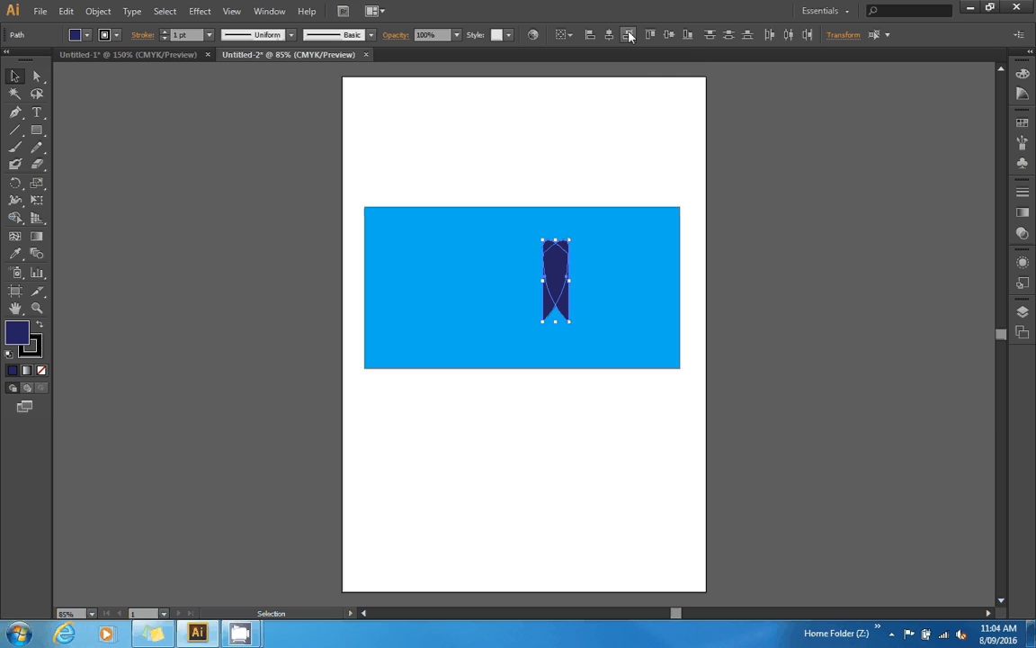
{"action": "key", "text": "ctrl+z"}
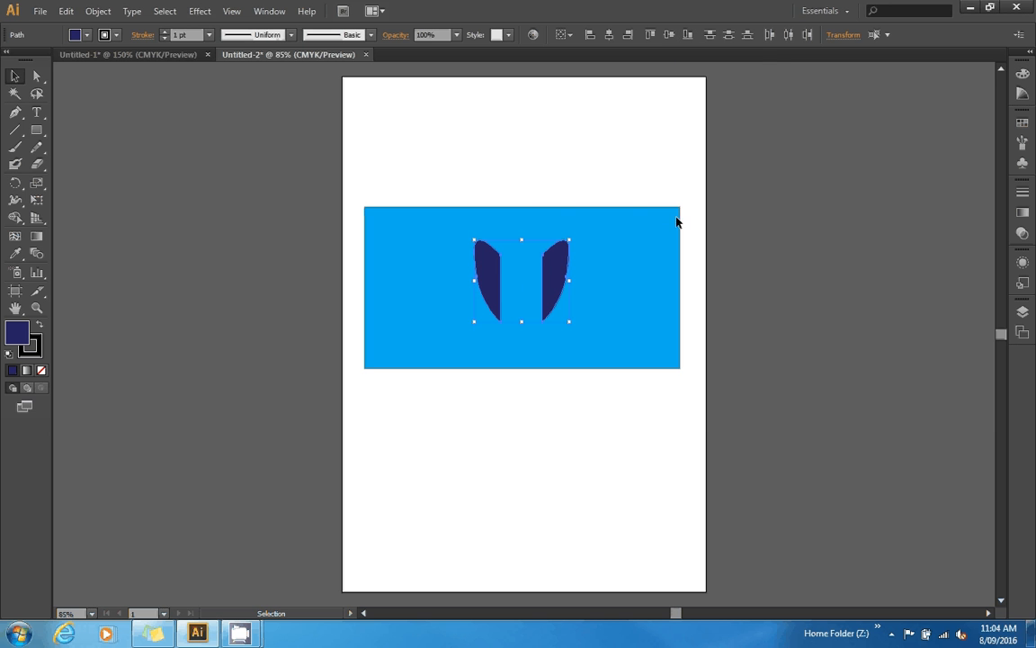
Move both dark shapes together slightly down and left within the rectangle, and deselect them.
{"action": "left_click_drag", "start_coordinate": [561, 295], "coordinate": [556, 308]}
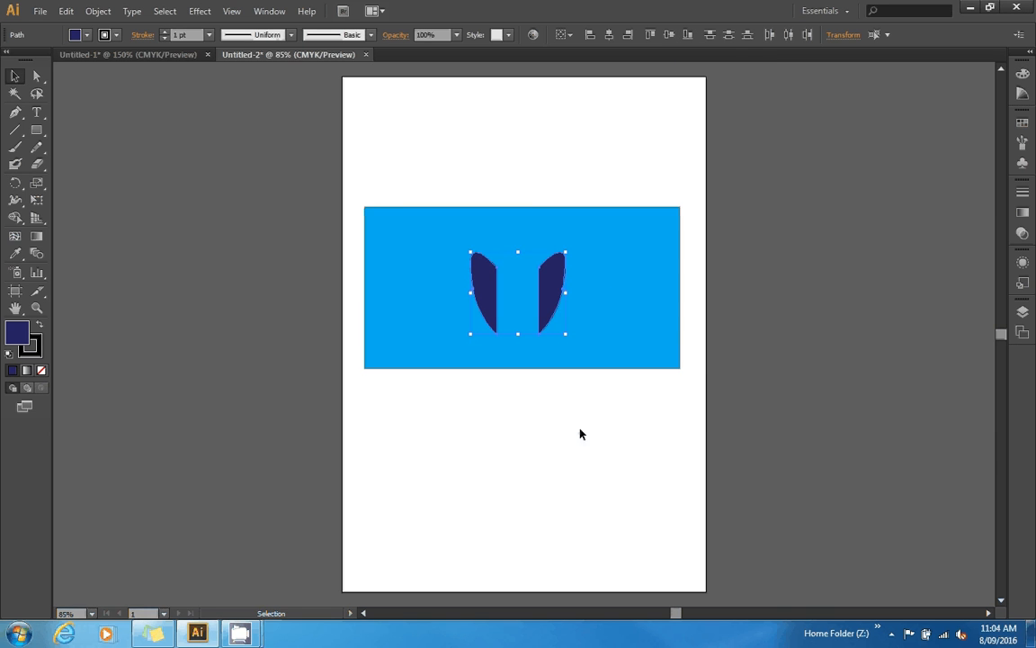
{"action": "left_click", "coordinate": [580, 433]}
{"action": "left_click", "coordinate": [546, 296]}
{"action": "left_click_drag", "start_coordinate": [615, 341], "coordinate": [538, 293]}
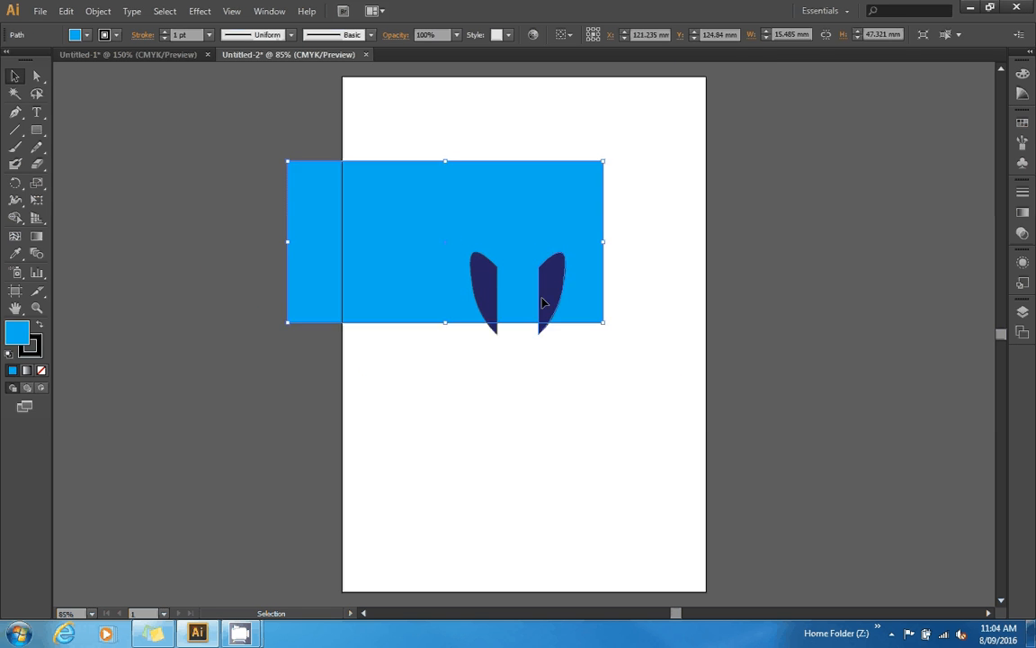
{"action": "key", "text": "ctrl+z"}
{"action": "left_click", "coordinate": [555, 301]}
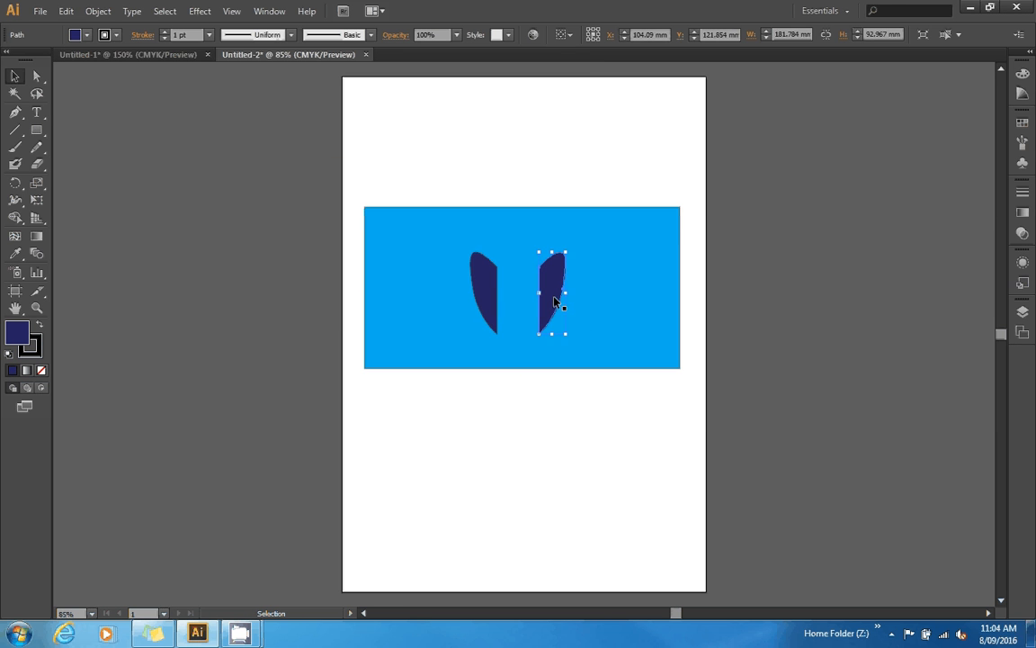
{"action": "left_click", "coordinate": [486, 287]}
{"action": "left_click", "coordinate": [562, 405]}
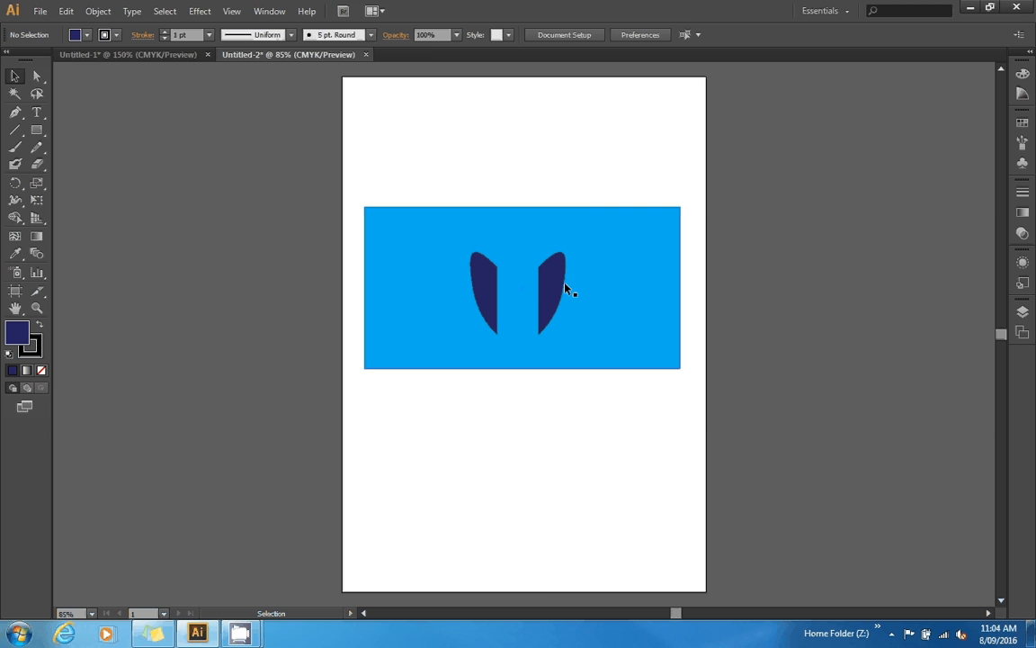
Select both dark shapes and the blue rectangle, and split them with the Pathfinder Divide operation.
{"action": "left_click", "coordinate": [268, 11]}
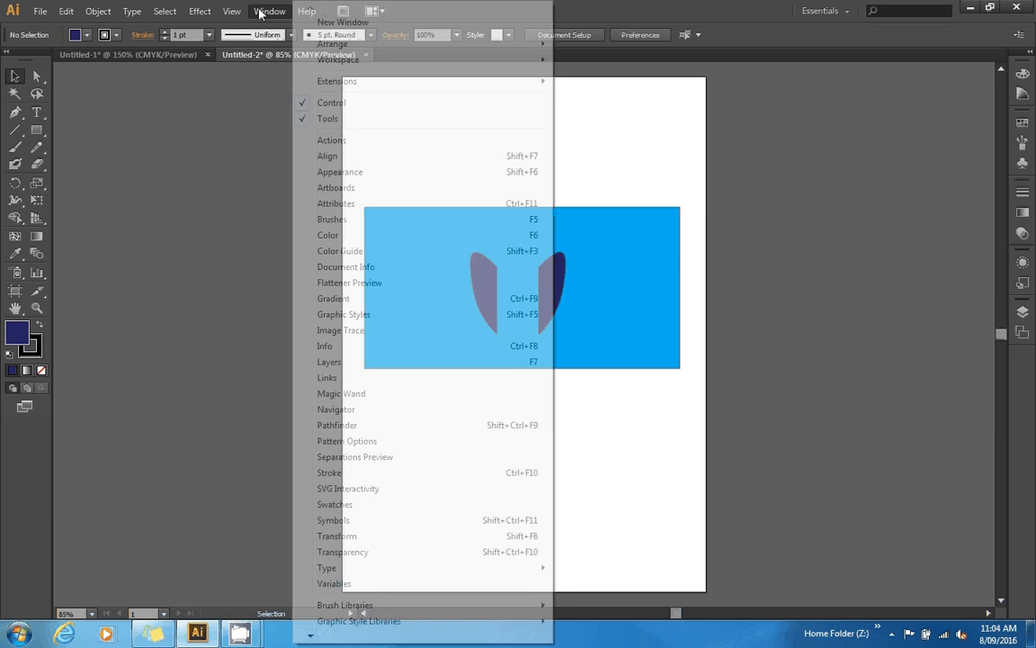
{"action": "left_click", "coordinate": [340, 425]}
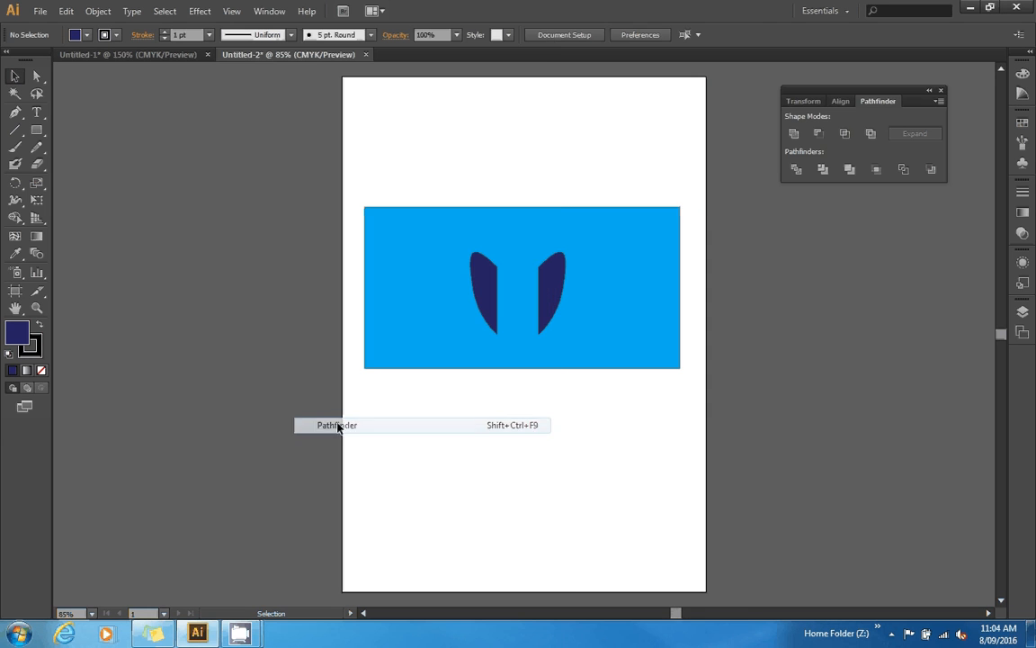
{"action": "left_click", "coordinate": [565, 282]}
{"action": "left_click", "coordinate": [489, 293], "text": "ctrl"}
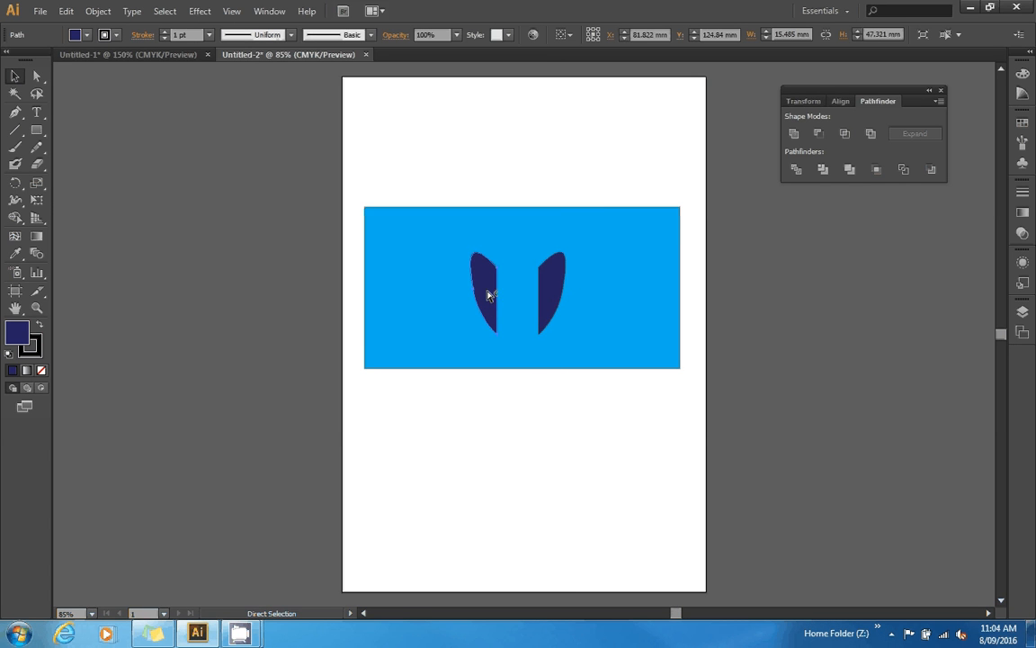
{"action": "left_click", "coordinate": [555, 286]}
{"action": "left_click", "coordinate": [489, 289], "text": "shift"}
{"action": "left_click", "coordinate": [536, 228], "text": "shift"}
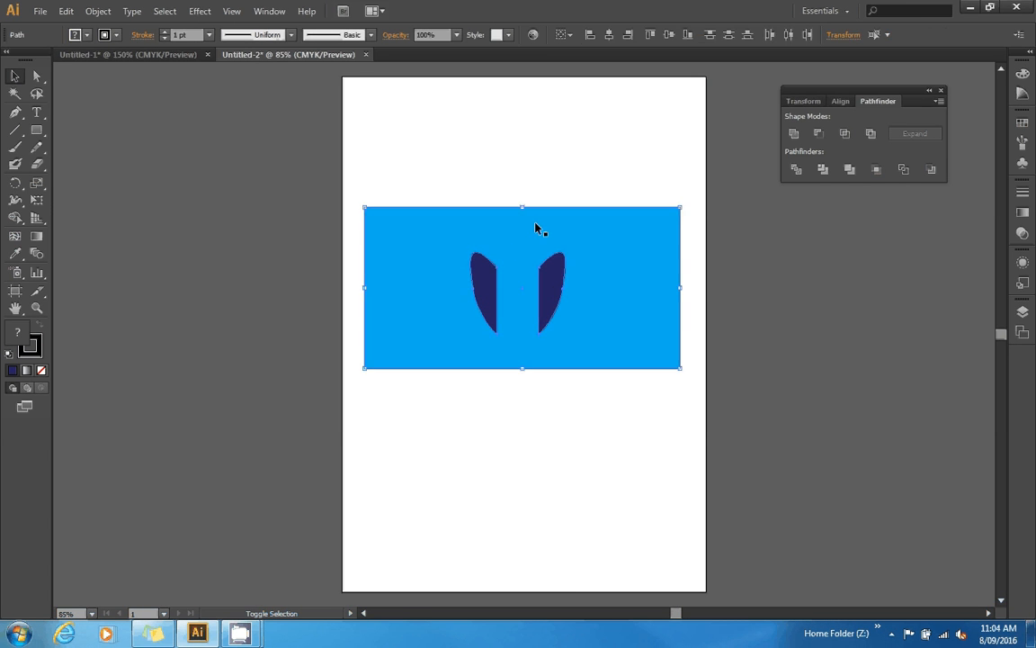
{"action": "left_click", "coordinate": [797, 171]}
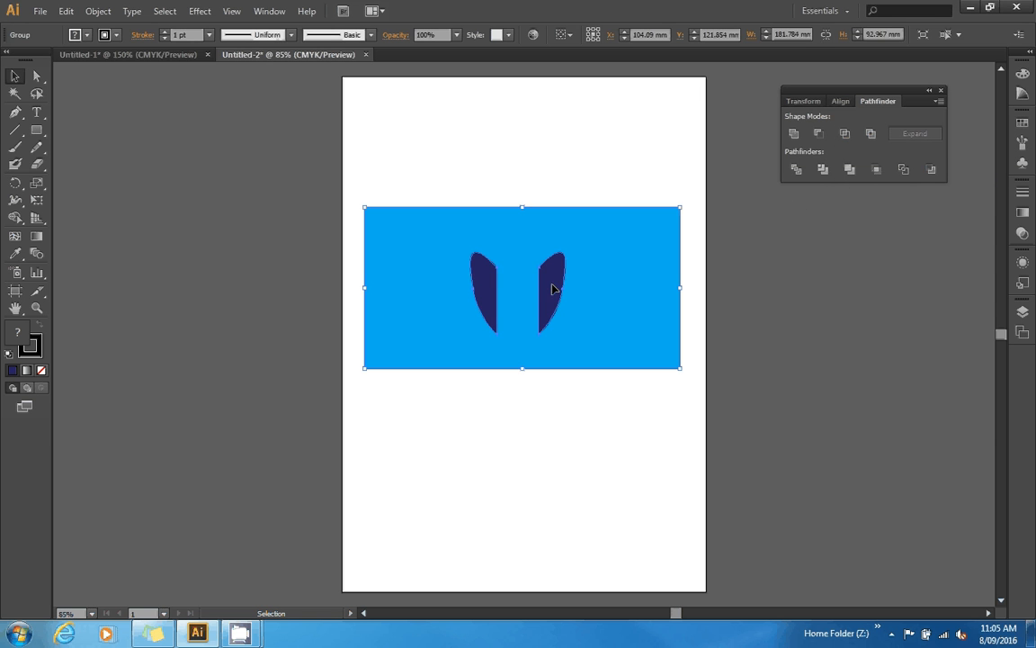
Nudge the divided artwork slightly down and deselect it.
{"action": "mouse_move", "coordinate": [554, 287]}
{"action": "left_mouse_down"}
{"action": "mouse_move", "coordinate": [554, 310]}
{"action": "mouse_move", "coordinate": [550, 255]}
{"action": "mouse_move", "coordinate": [556, 313]}
{"action": "mouse_move", "coordinate": [551, 274]}
{"action": "mouse_move", "coordinate": [554, 283]}
{"action": "left_mouse_up"}
{"action": "left_click", "coordinate": [547, 387]}
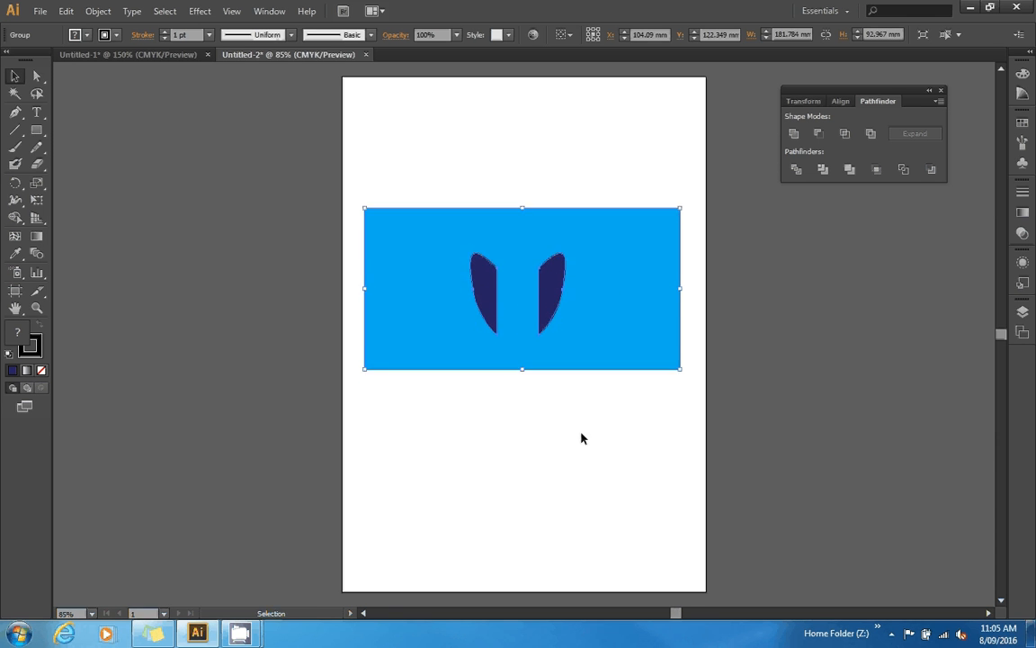
{"action": "left_click", "coordinate": [582, 438]}
Use Direct Selection to shift each dark wing piece upward and outward from its cut-out in the blue rectangle, and deselect.
{"action": "left_click", "coordinate": [37, 75]}
{"action": "left_click", "coordinate": [552, 286]}
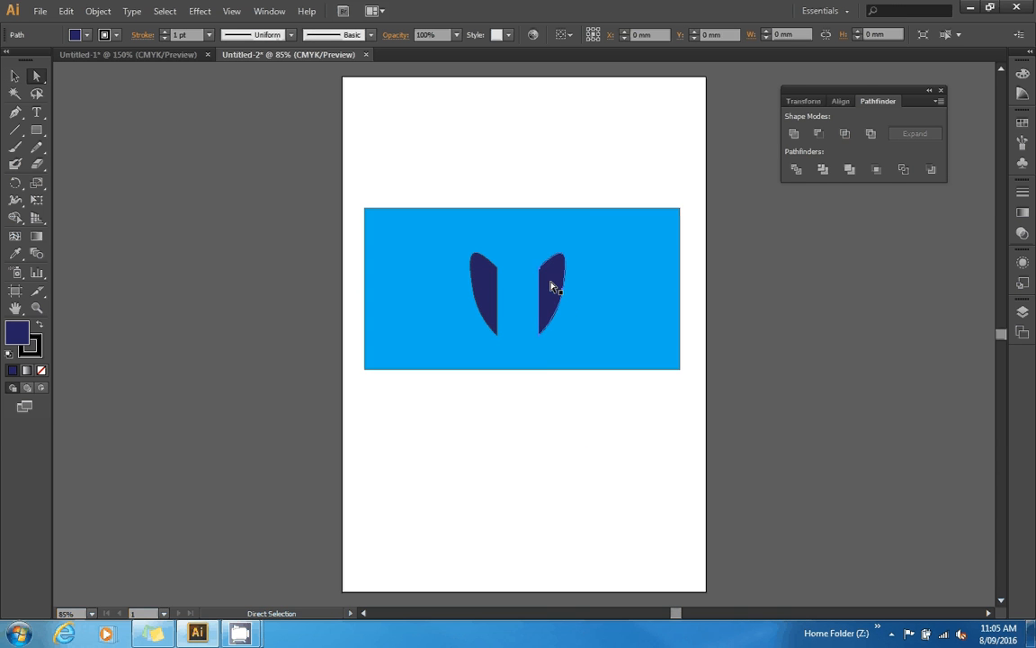
{"action": "mouse_move", "coordinate": [555, 280]}
{"action": "left_mouse_down"}
{"action": "mouse_move", "coordinate": [552, 317]}
{"action": "mouse_move", "coordinate": [560, 259]}
{"action": "left_mouse_up"}
{"action": "left_click_drag", "start_coordinate": [487, 290], "coordinate": [482, 262]}
{"action": "left_click", "coordinate": [645, 318]}
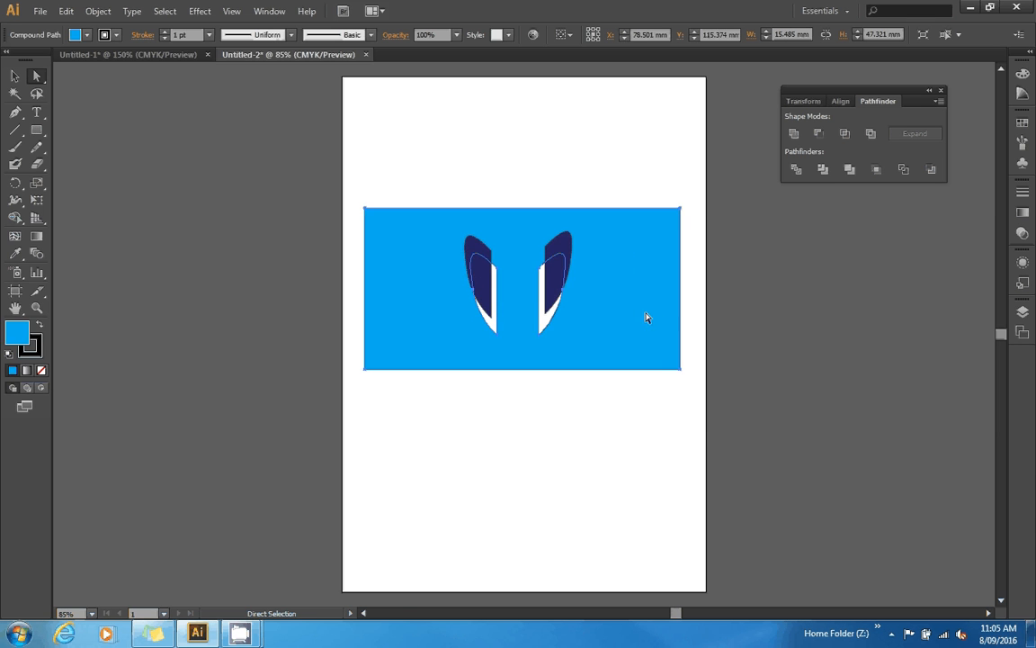
{"action": "left_click", "coordinate": [574, 538]}
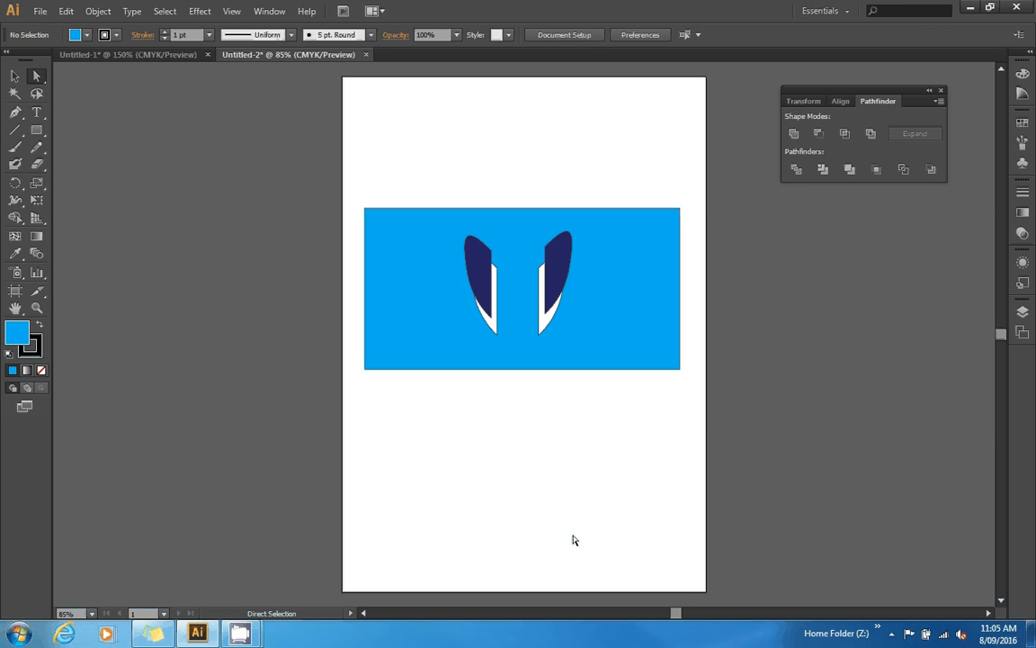
Add the text "ANGEL RACING" beneath the wing shapes, nudge it slightly up and deselect it.
{"action": "left_click", "coordinate": [37, 112]}
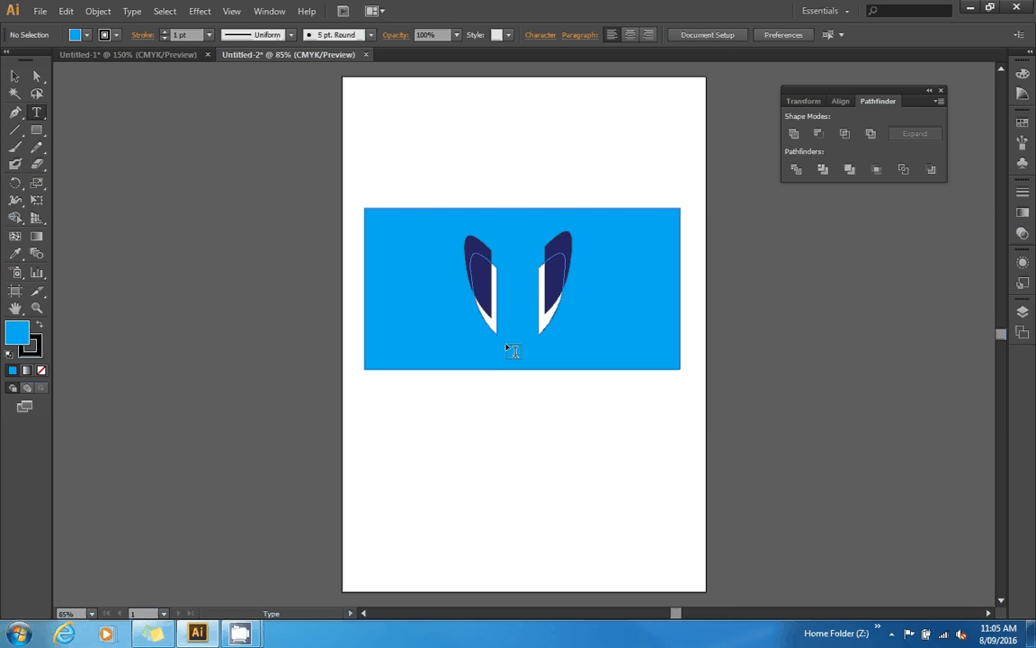
{"action": "left_click_drag", "start_coordinate": [497, 364], "coordinate": [553, 346]}
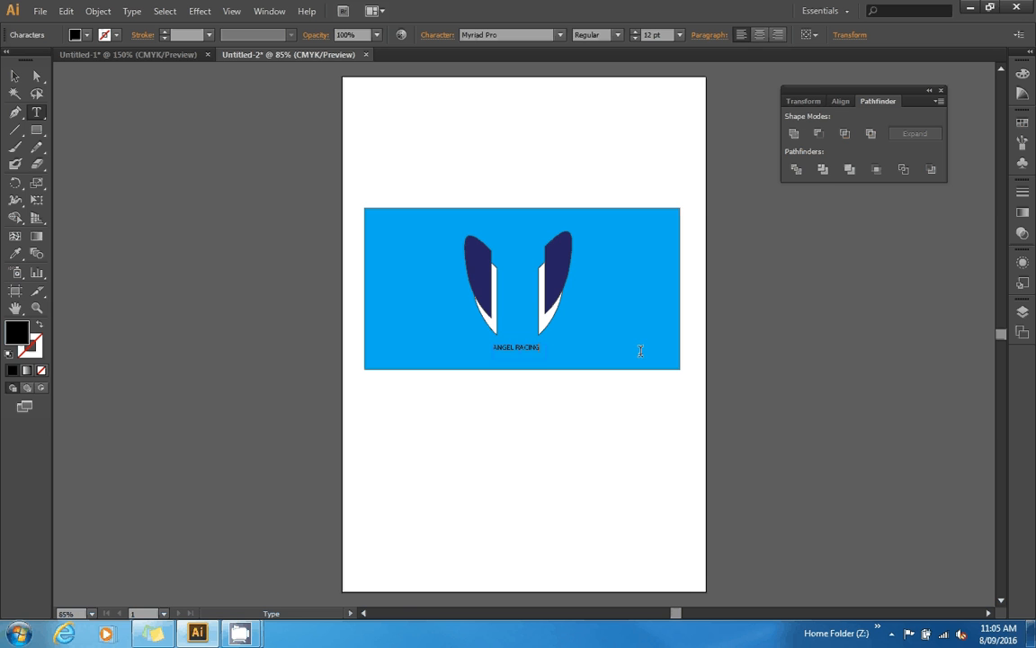
{"action": "left_click", "coordinate": [14, 76]}
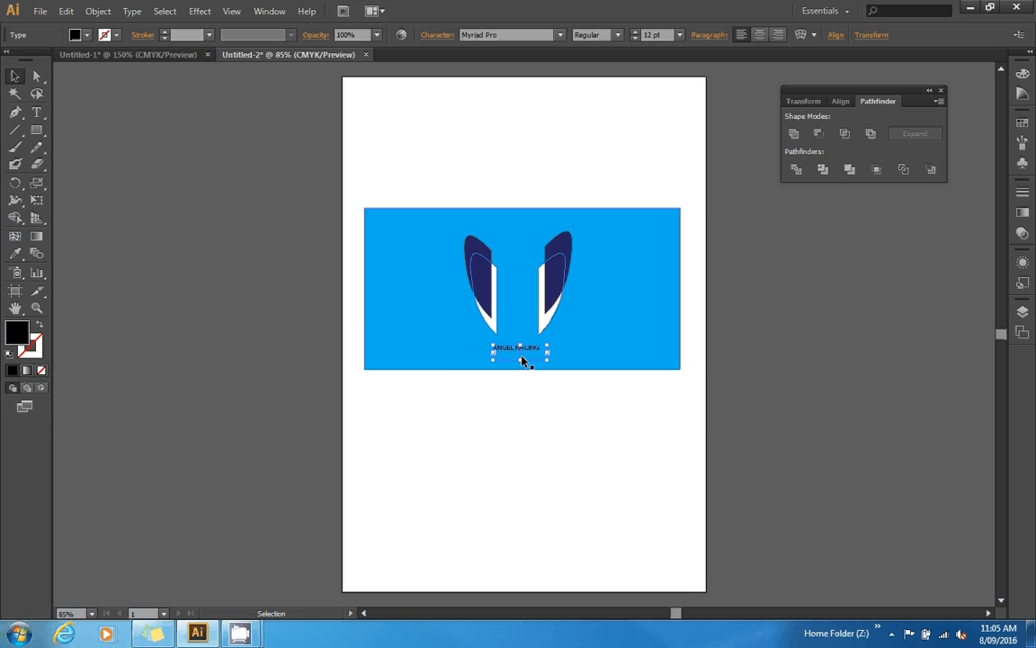
{"action": "left_click_drag", "start_coordinate": [532, 351], "coordinate": [532, 347]}
{"action": "left_click", "coordinate": [550, 404]}
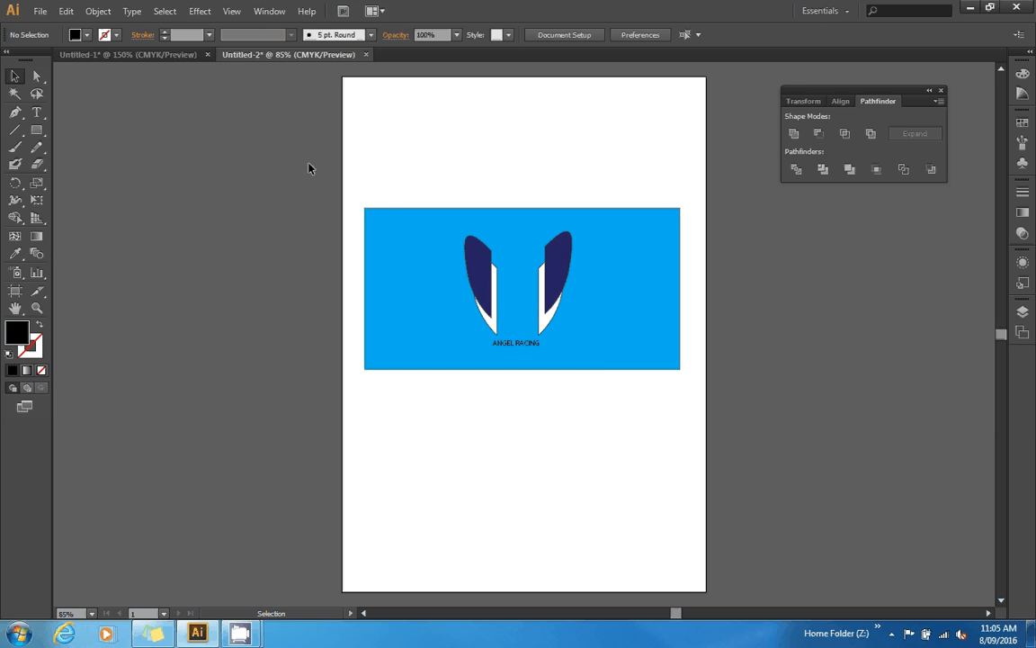
Narrow the divided artwork group from both sides to about 106 mm wide, leaving its height unchanged, and deselect it.
{"action": "left_click", "coordinate": [385, 212]}
{"action": "left_click_drag", "start_coordinate": [365, 289], "coordinate": [425, 288]}
{"action": "left_click_drag", "start_coordinate": [684, 287], "coordinate": [608, 294]}
{"action": "left_click", "coordinate": [608, 385]}
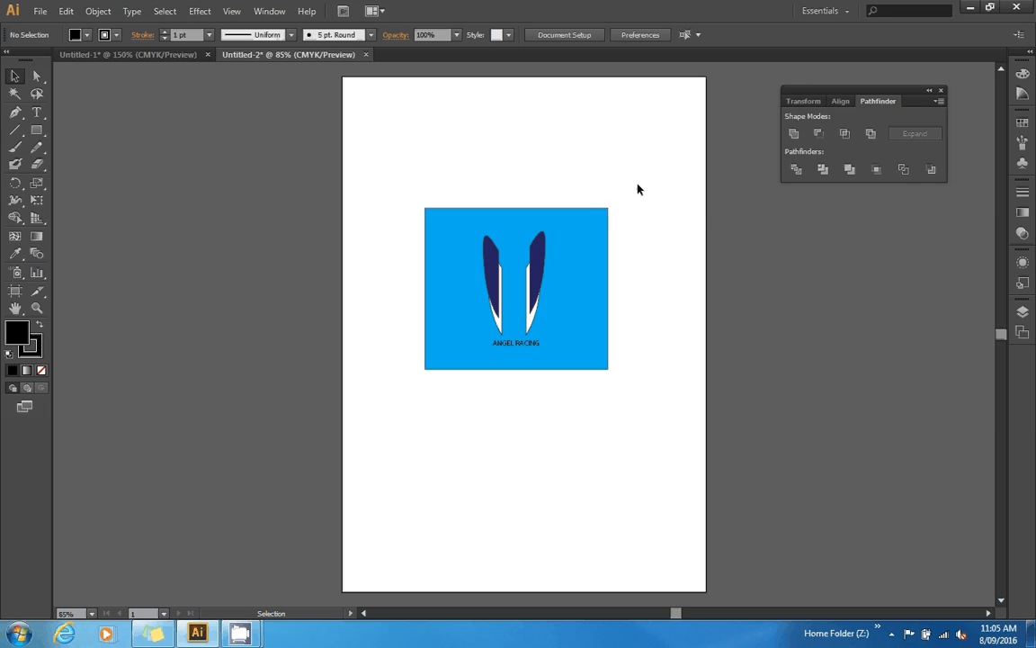
Select the whole logo with its text, resize the artboard with the Fit to Selected Art preset, and deselect the artwork.
{"action": "left_click_drag", "start_coordinate": [637, 183], "coordinate": [393, 387]}
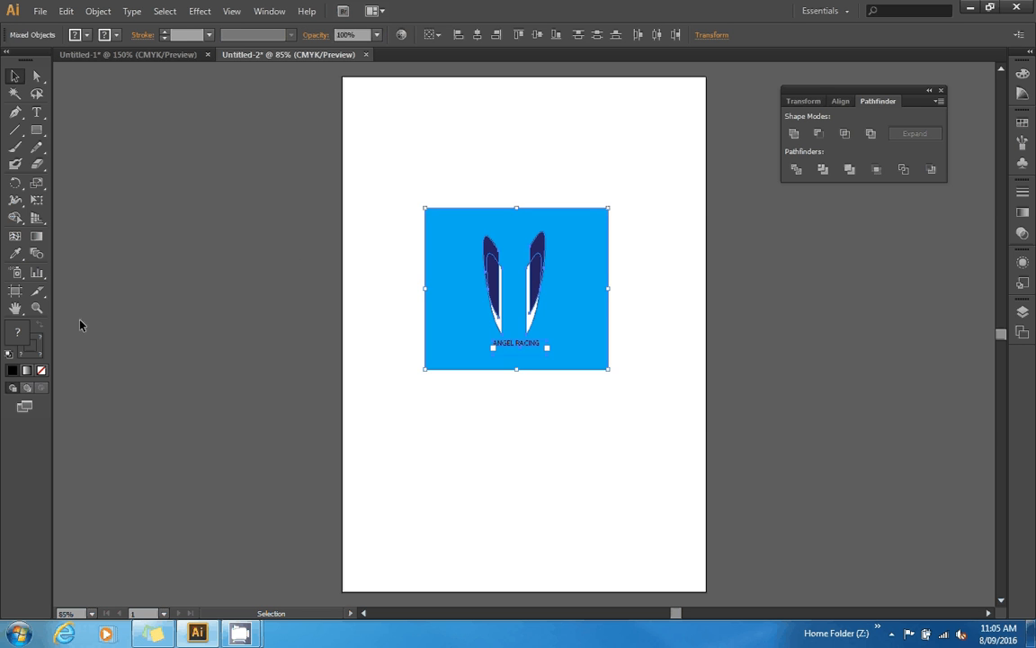
{"action": "double_click", "coordinate": [15, 291]}
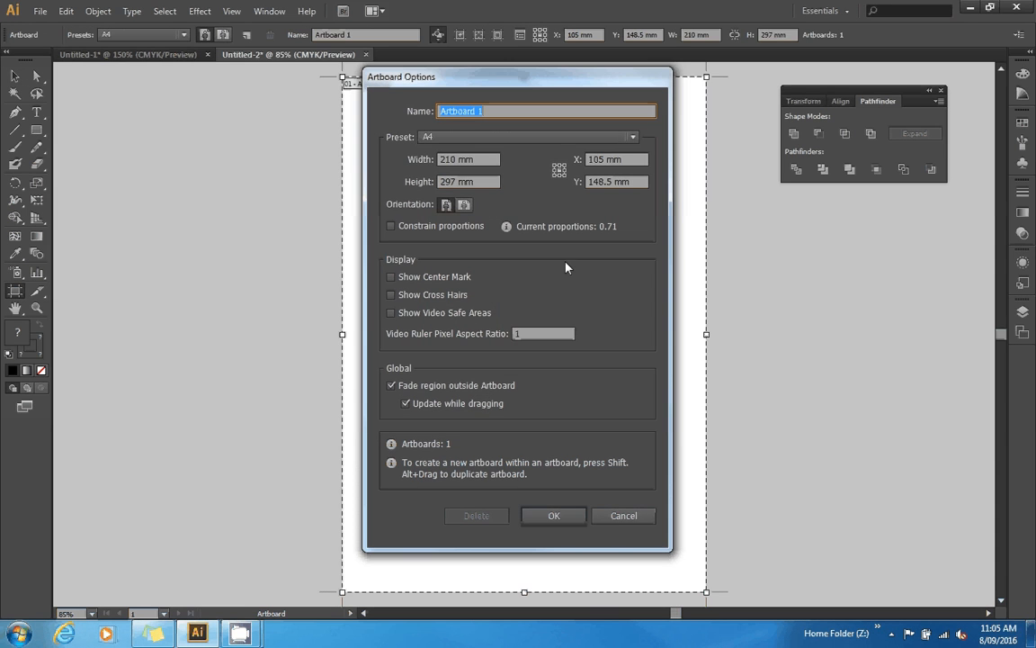
{"action": "left_click", "coordinate": [633, 138]}
{"action": "scroll", "coordinate": [595, 215], "scroll_direction": "up", "scroll_amount": 2}
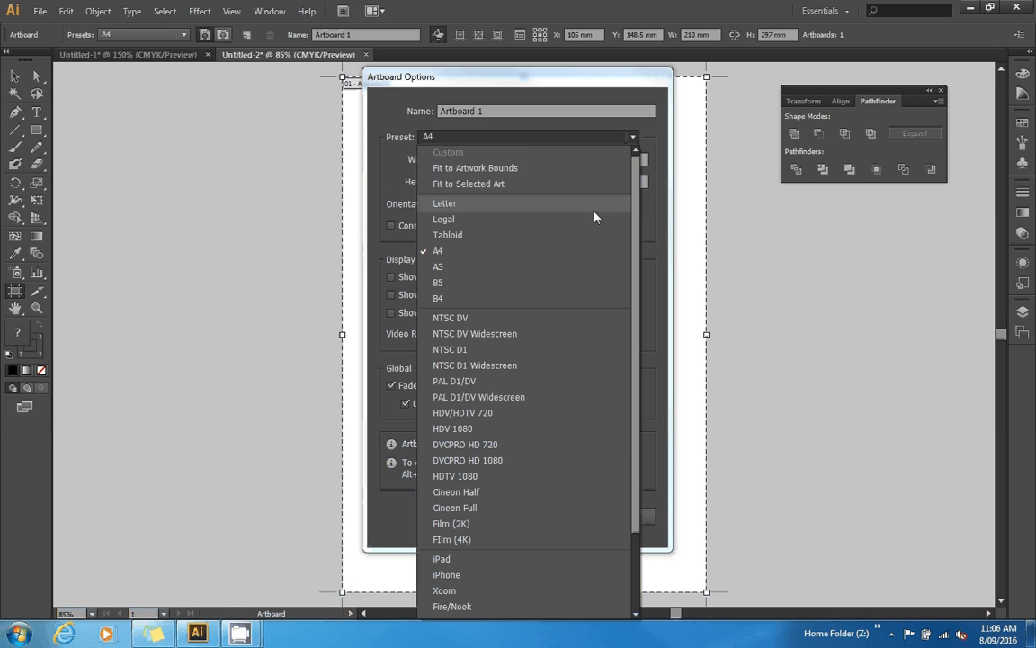
{"action": "left_click", "coordinate": [541, 184]}
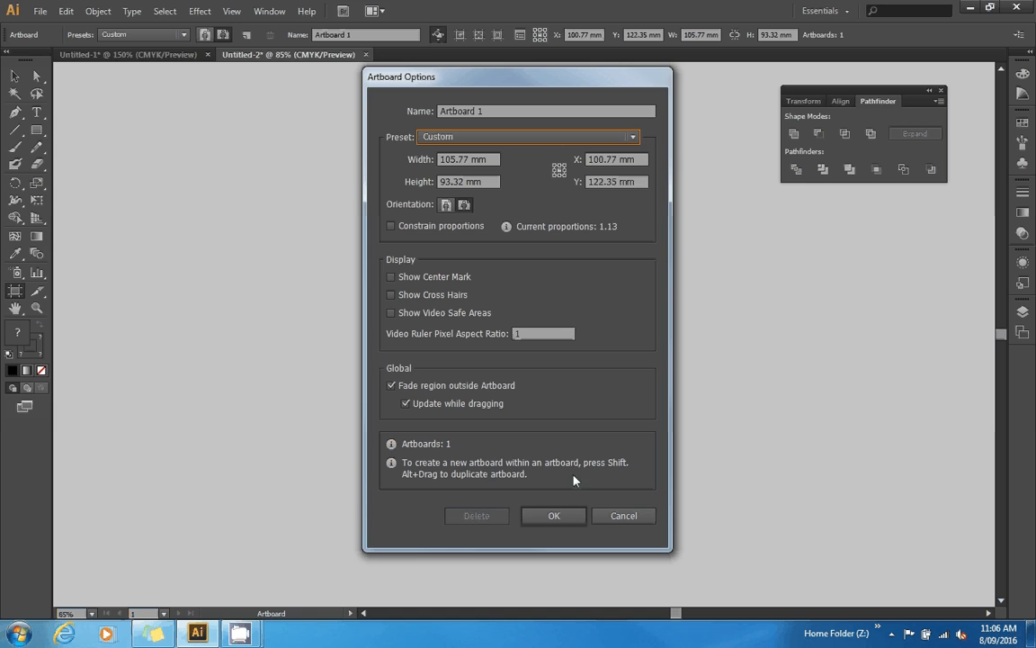
{"action": "key", "text": "Return"}
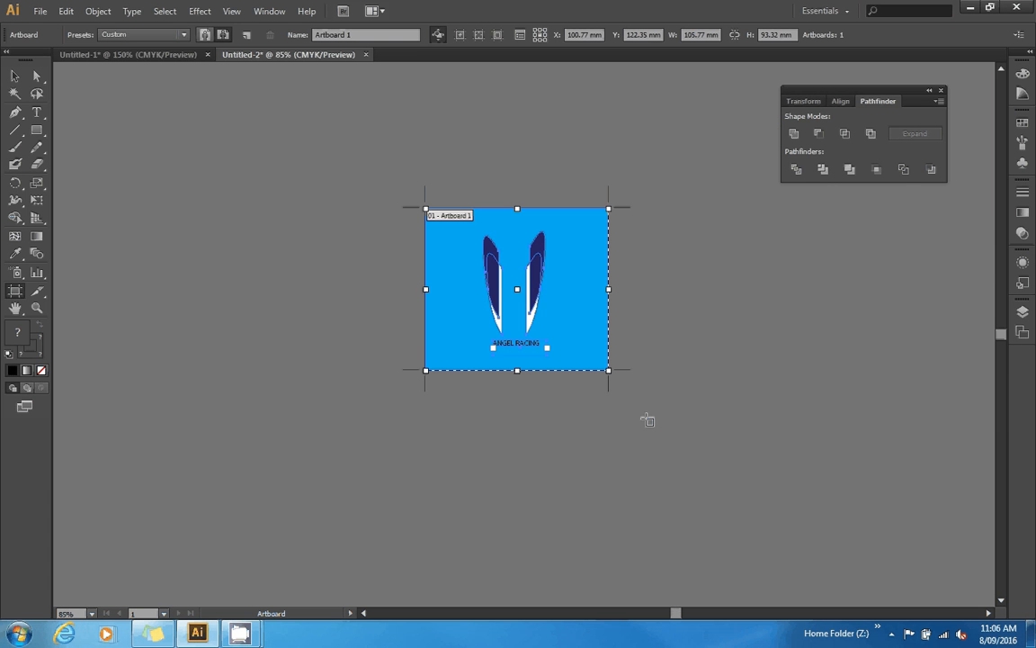
{"action": "left_click", "coordinate": [14, 75]}
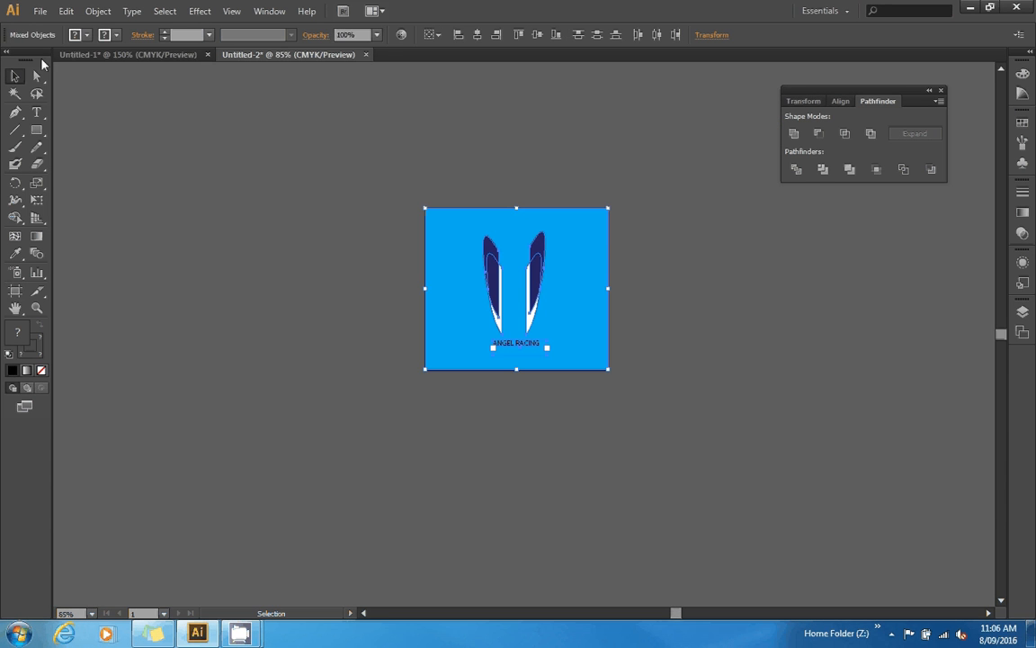
{"action": "key", "text": "a"}
{"action": "key", "text": "ctrl+z"}
{"action": "left_click", "coordinate": [336, 292]}
Start saving a copy of the document as Illustrator EPS in the Classes > 2016 > 10ENGINEERING folder.
{"action": "left_click", "coordinate": [40, 10]}
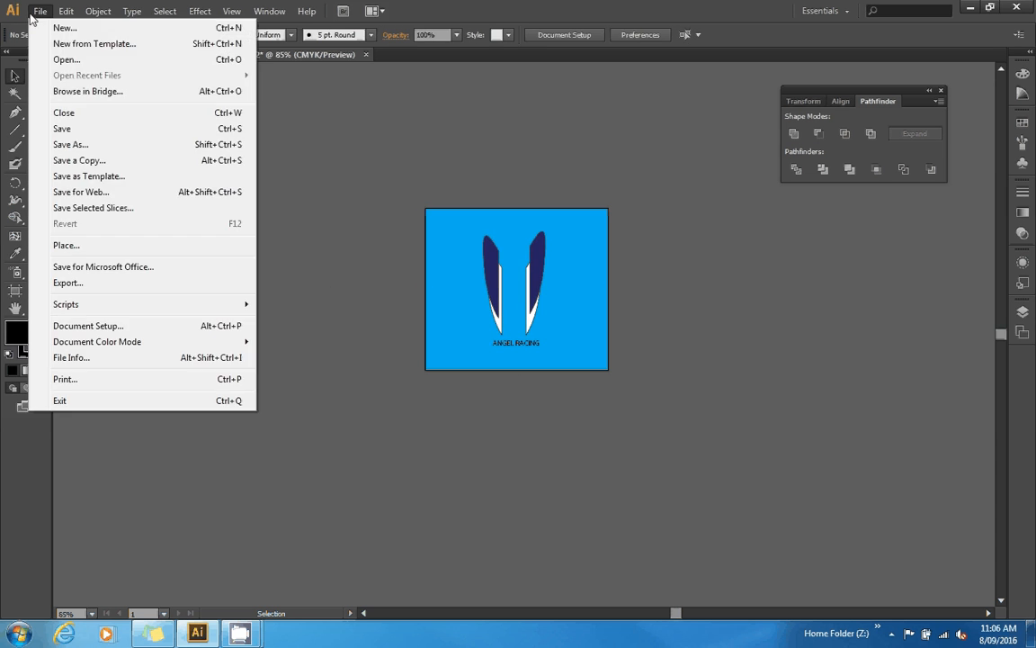
{"action": "left_click", "coordinate": [79, 144]}
{"action": "left_click", "coordinate": [270, 285]}
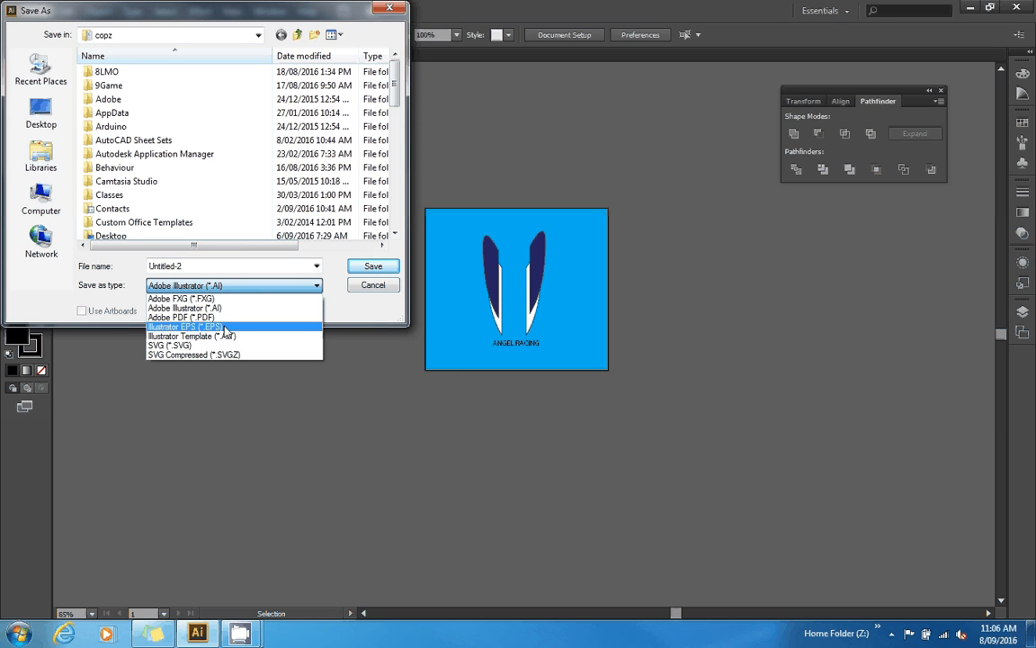
{"action": "left_click", "coordinate": [224, 326]}
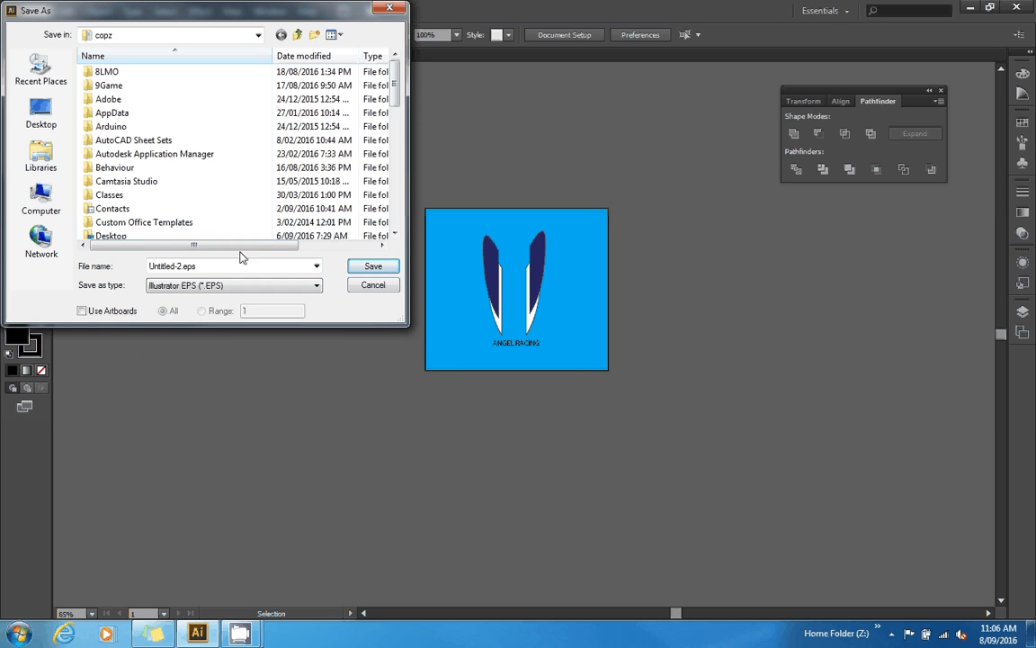
{"action": "double_click", "coordinate": [151, 196]}
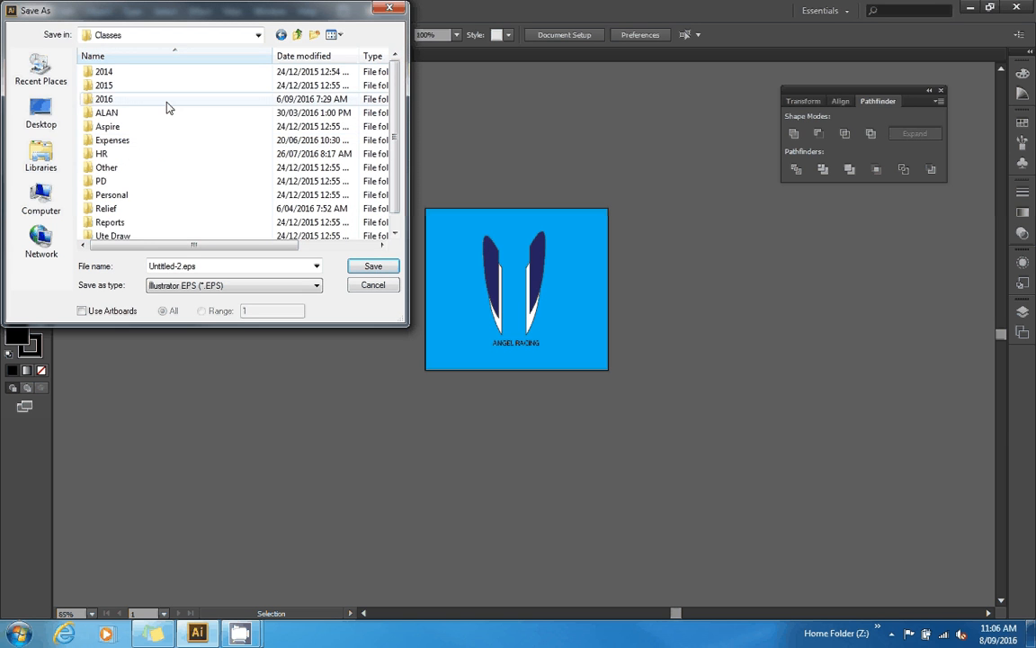
{"action": "double_click", "coordinate": [166, 101]}
{"action": "double_click", "coordinate": [155, 181]}
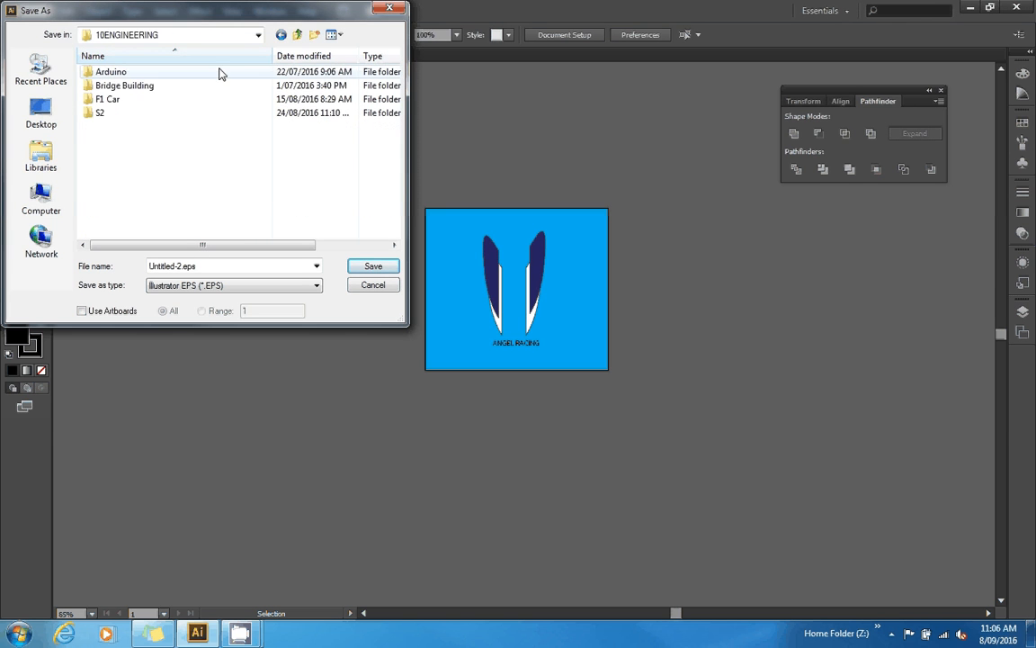
Create a new folder named "Logo" inside 10ENGINEERING and open it as the save location.
{"action": "left_click", "coordinate": [314, 35]}
{"action": "type", "text": "Logo"}
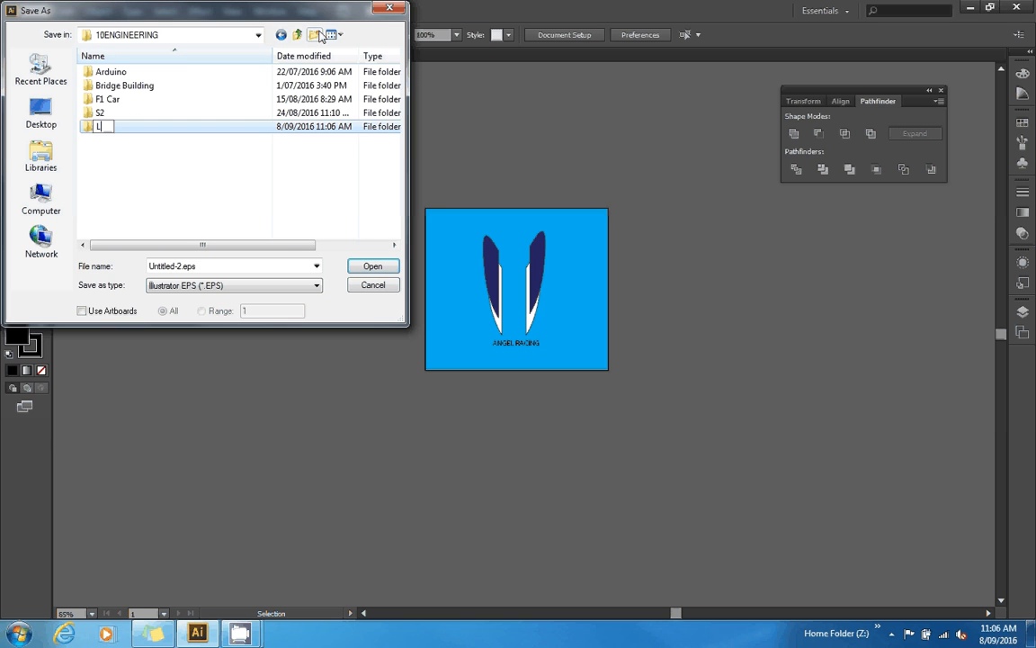
{"action": "key", "text": "Return"}
{"action": "key", "text": "Return"}
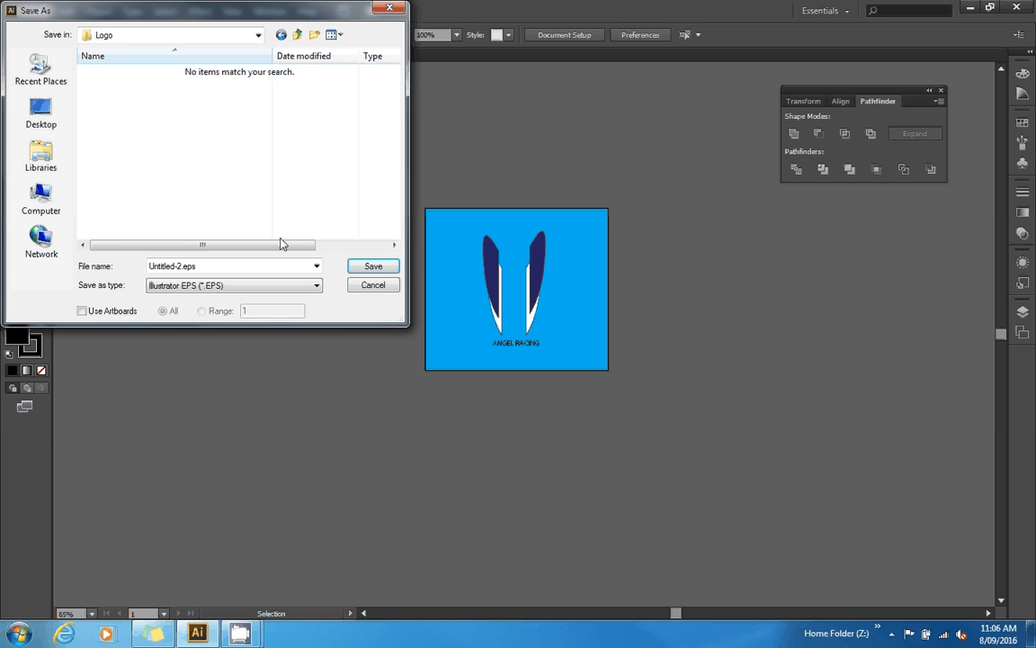
Name the file "Angle Wings" and save it with the default Illustrator CS6 EPS options.
{"action": "left_click", "coordinate": [260, 262]}
{"action": "type", "text": "Angl"}
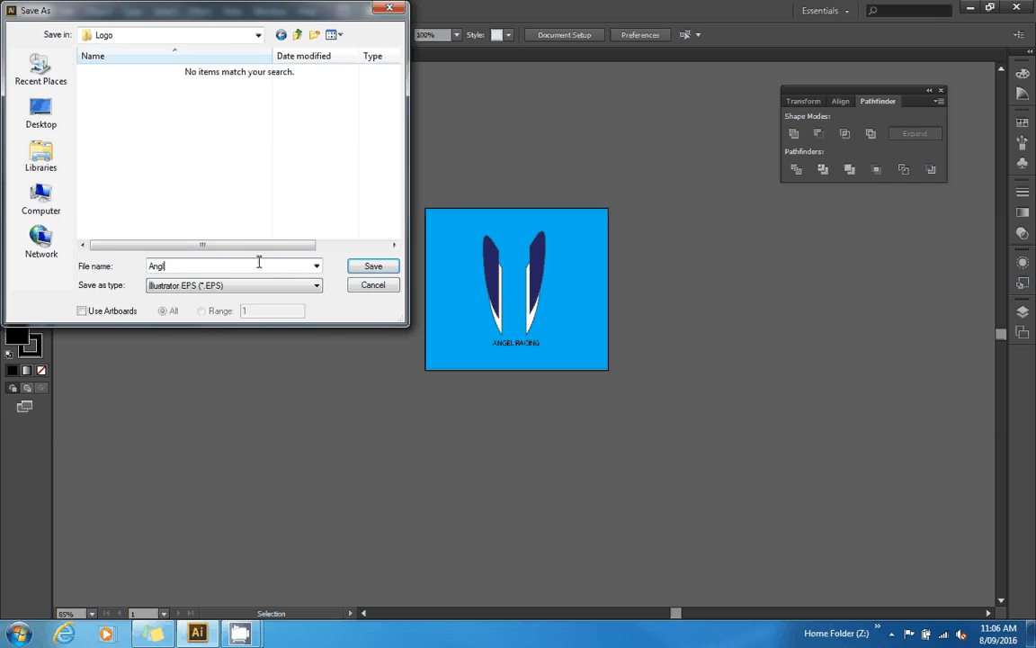
{"action": "type", "text": "e Wings"}
{"action": "key", "text": "Return"}
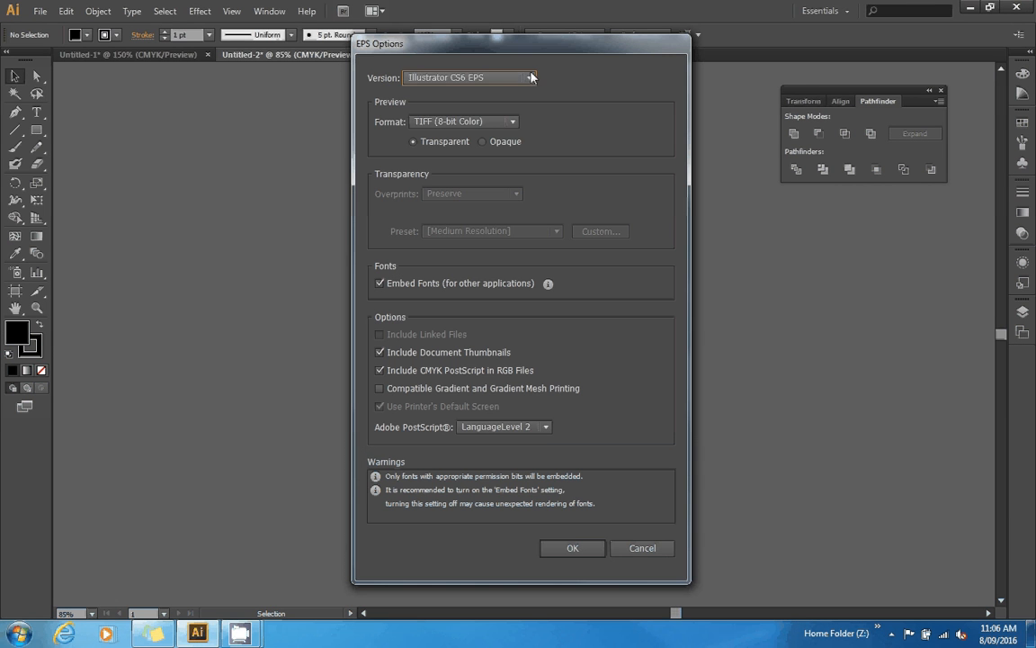
{"action": "left_click", "coordinate": [572, 547]}
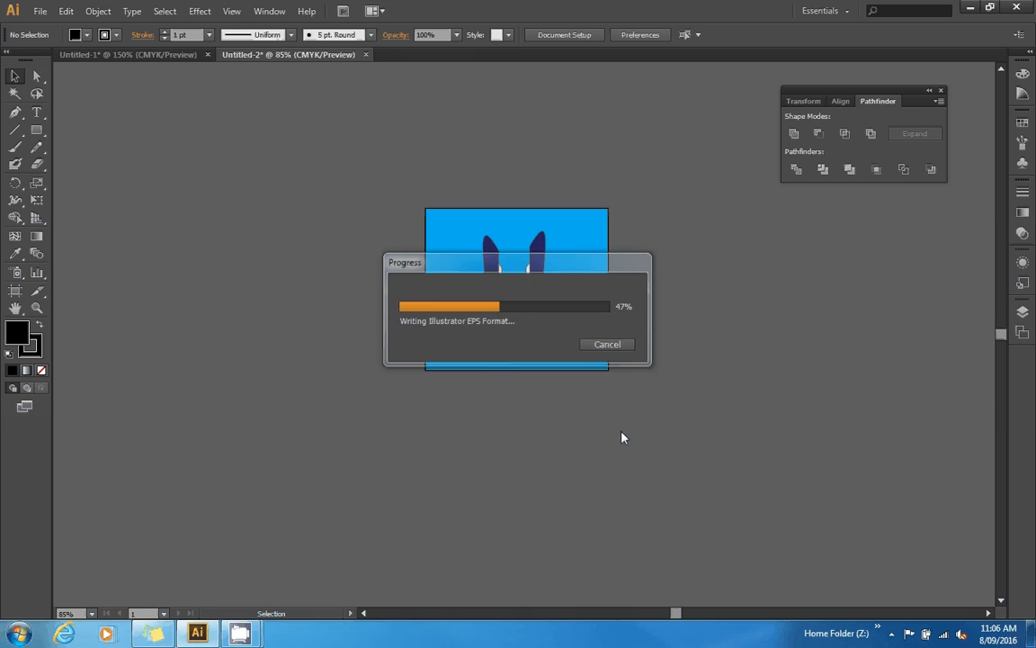